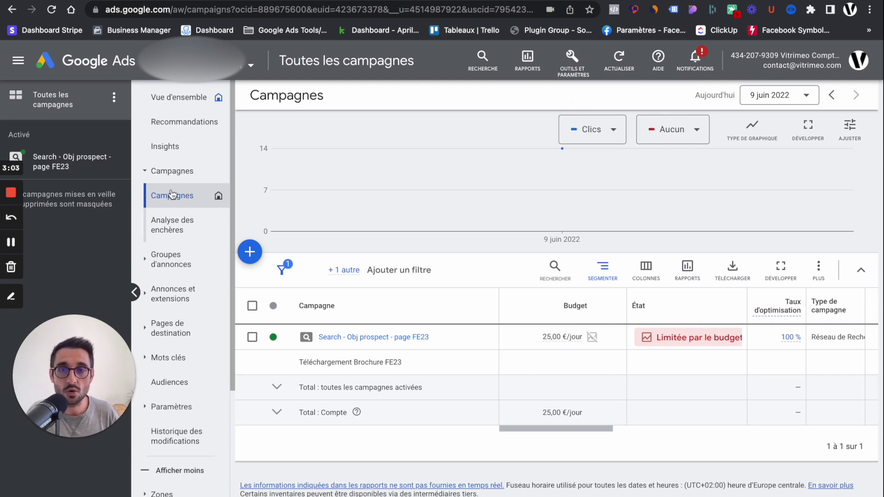
Open the new-campaign options with the blue + button on the campaigns list.
click(252, 256)
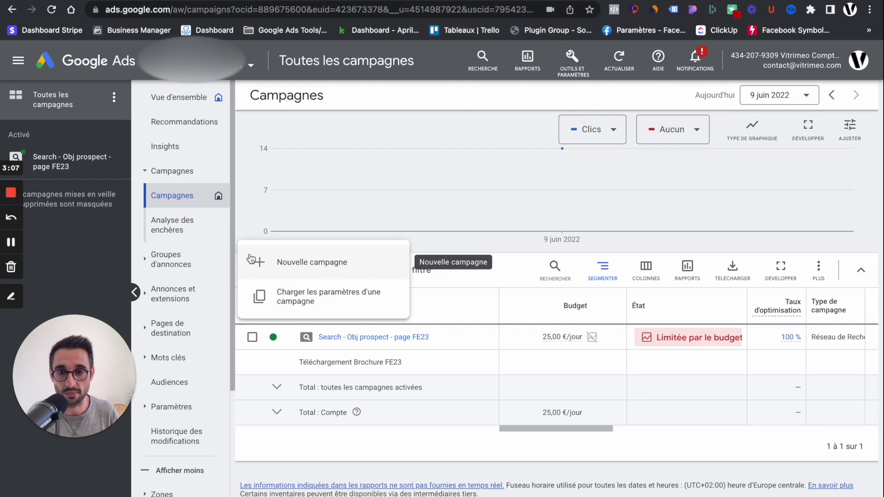
Start a new campaign with the Prospects objective, review its conversion goals, and continue.
click(302, 260)
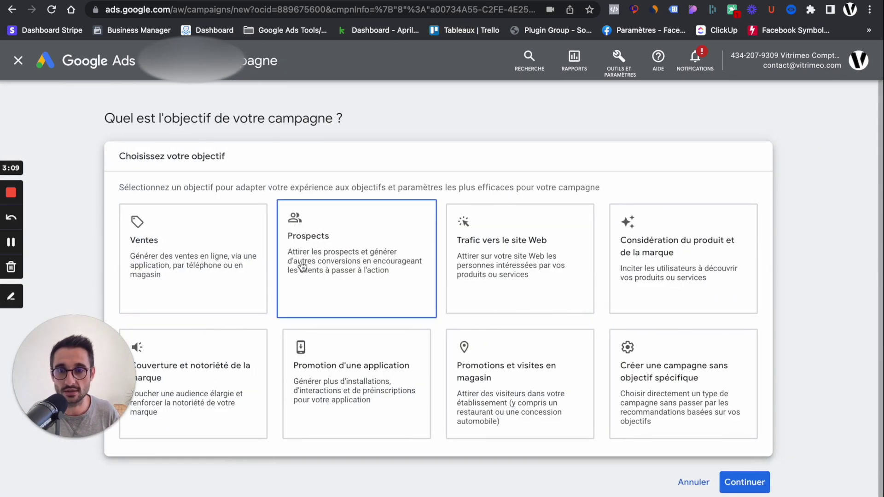
click(383, 237)
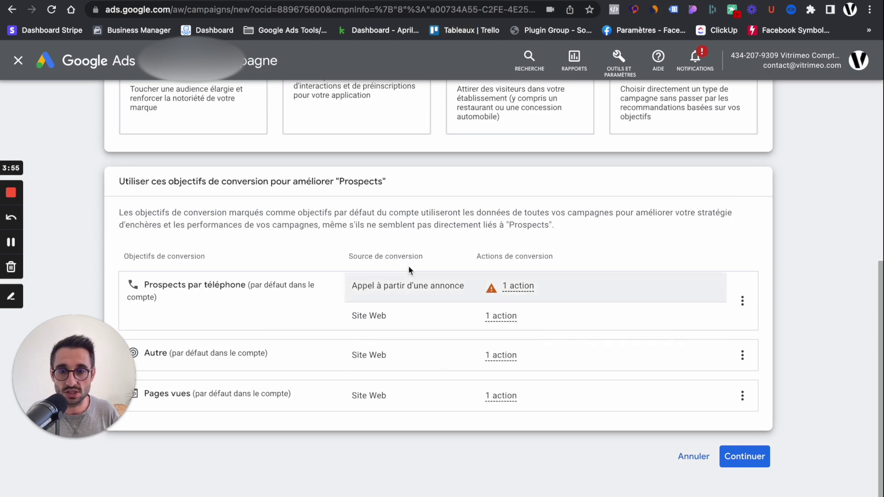
mouse_move(501, 316)
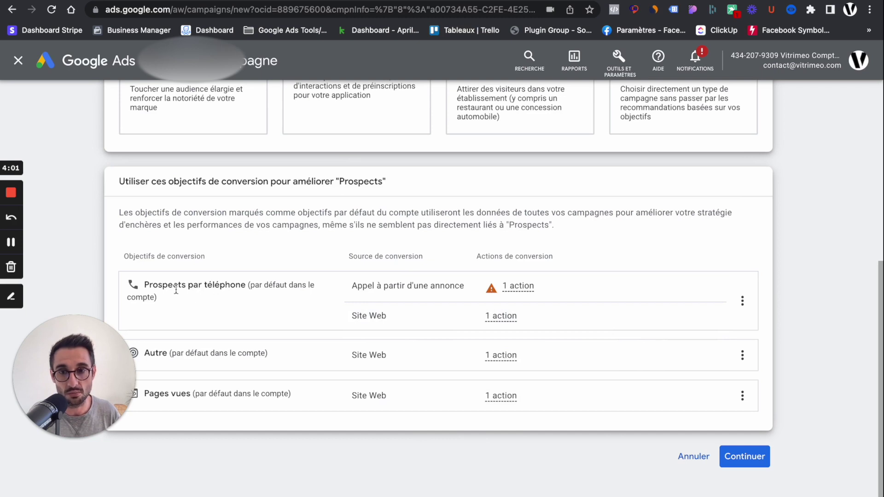
scroll(253, 291, up, 1)
scroll(507, 330, down, 1)
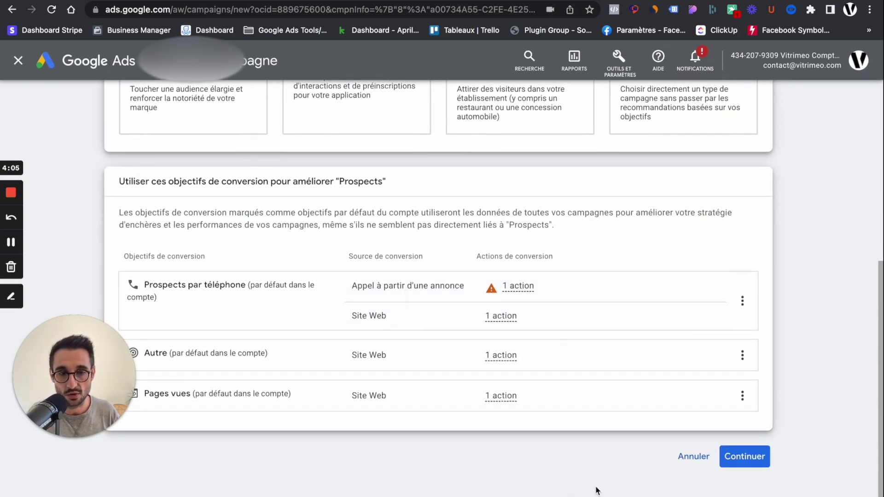
mouse_move(408, 289)
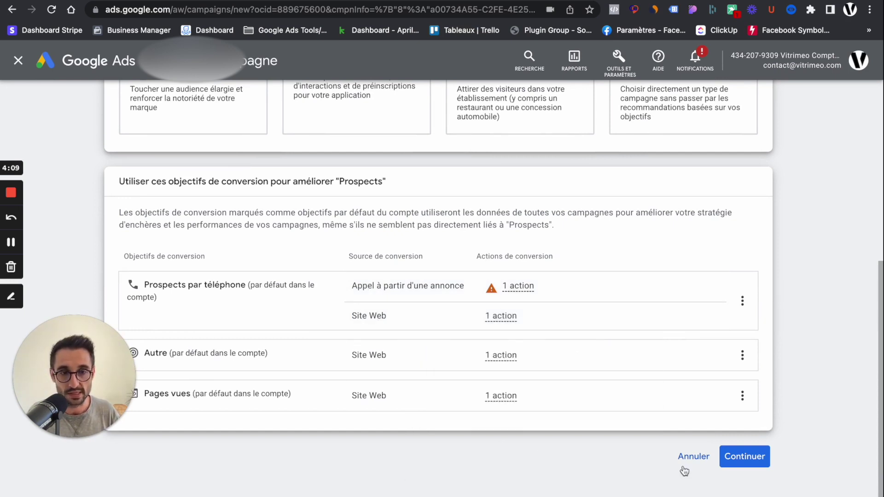
click(753, 462)
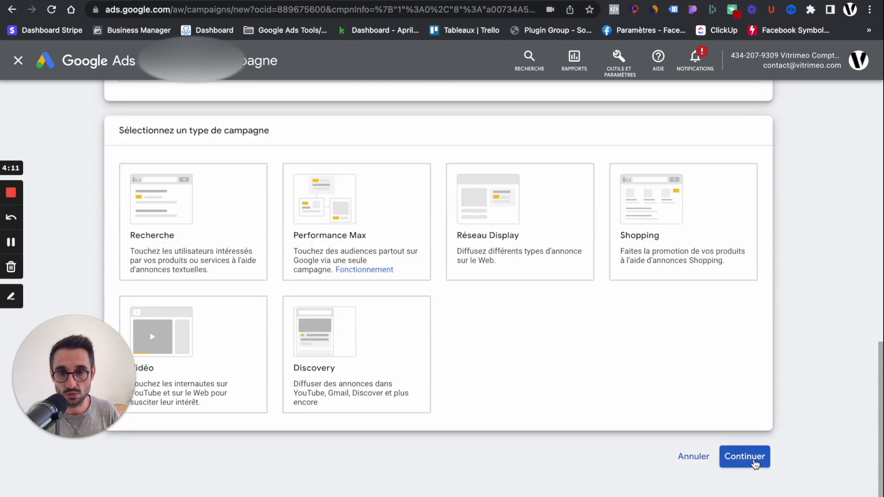
Make it a Search campaign aimed at phone calls, with France and the business phone number.
click(198, 202)
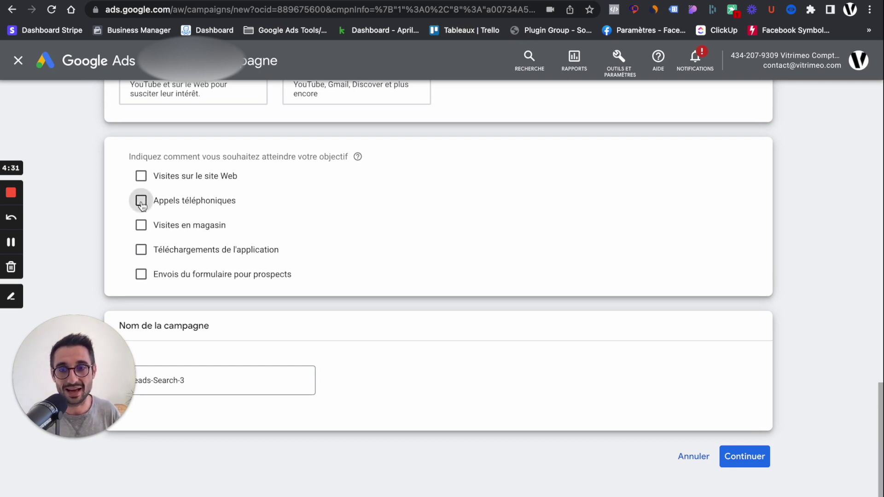
click(141, 201)
click(217, 236)
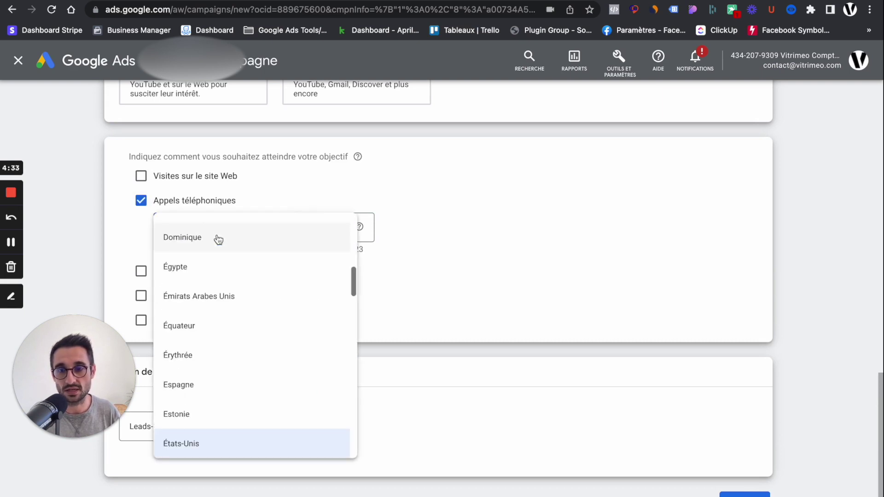
scroll(235, 292, down, 6)
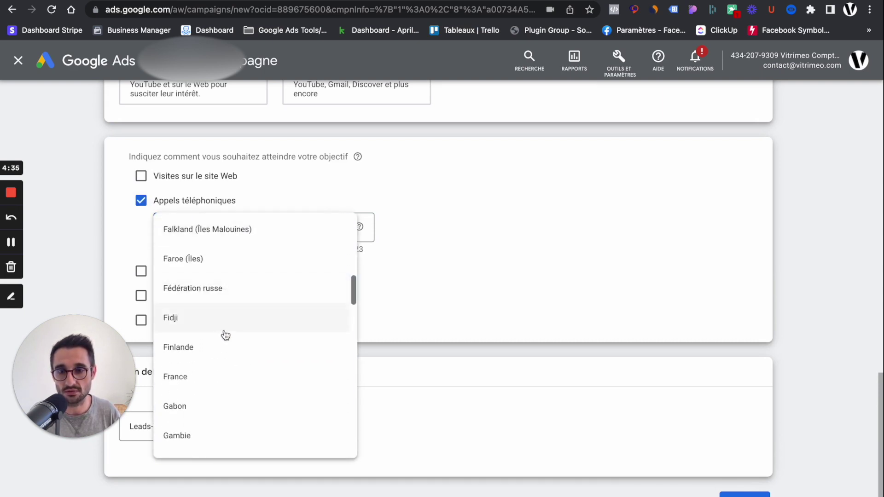
click(203, 377)
click(296, 229)
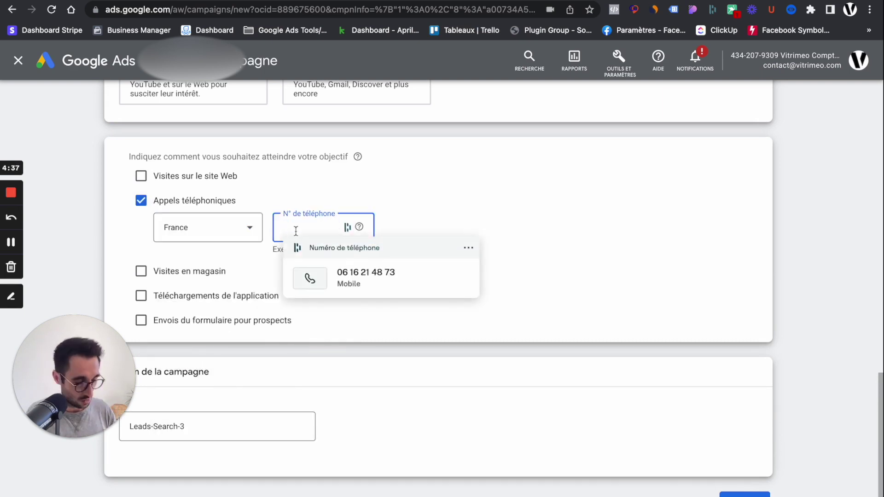
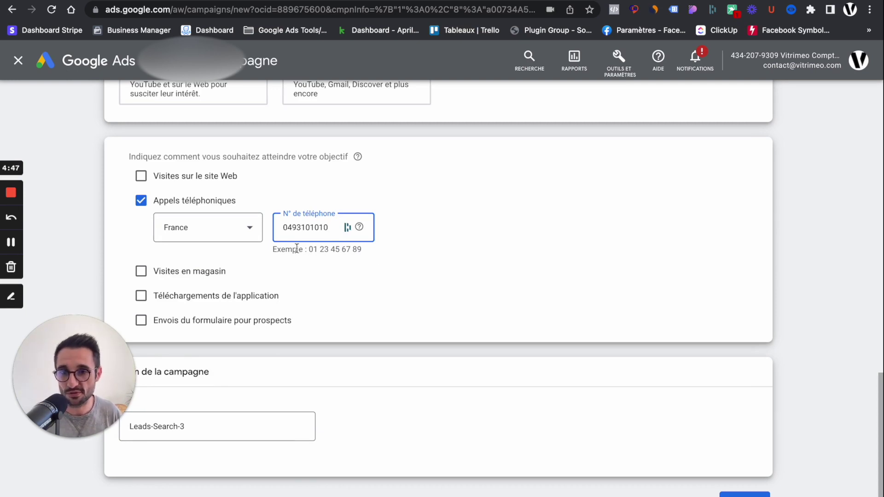
Space the phone number's digits in pairs, check the name Leads-Search-3, and continue.
click(293, 226)
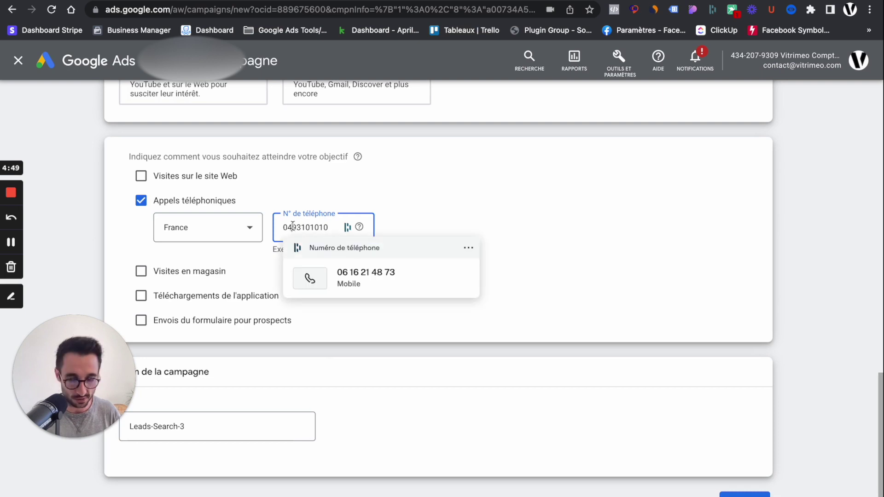
click(304, 228)
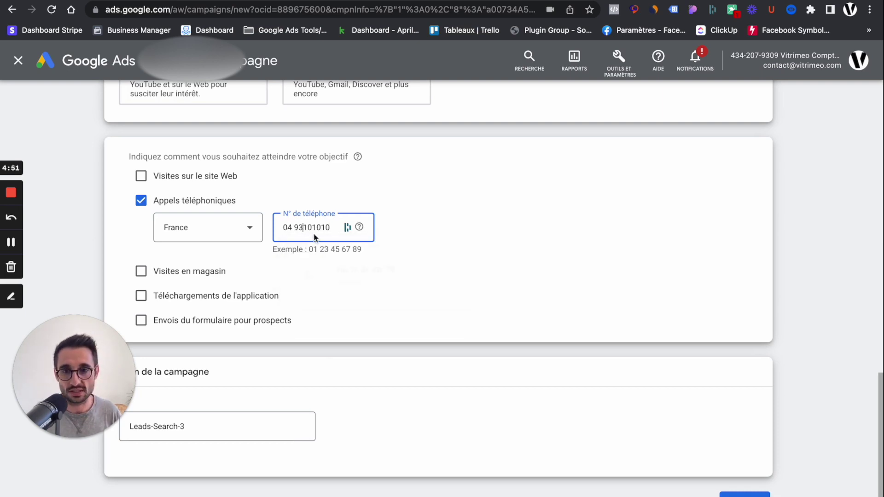
click(313, 229)
click(325, 233)
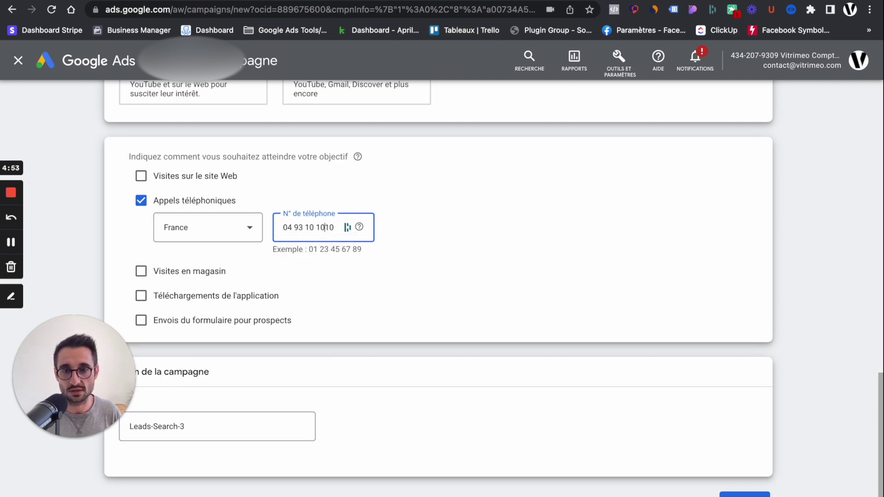
click(449, 251)
drag(294, 250, 395, 253)
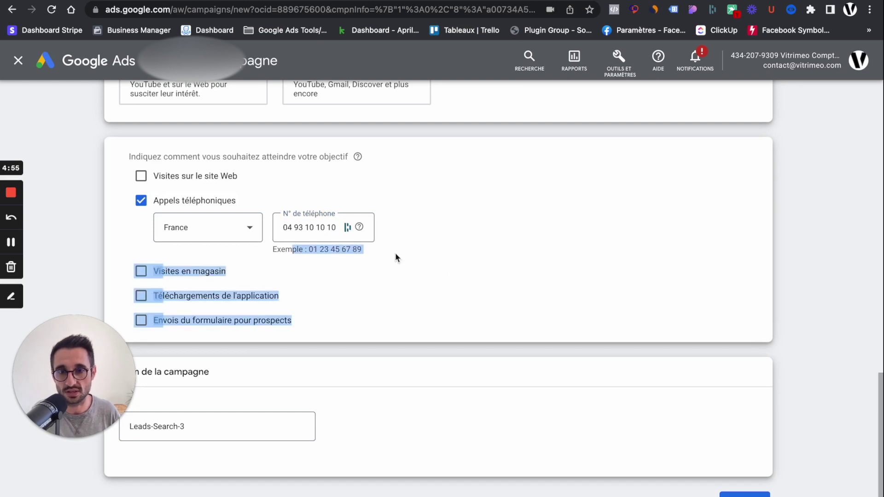
click(395, 254)
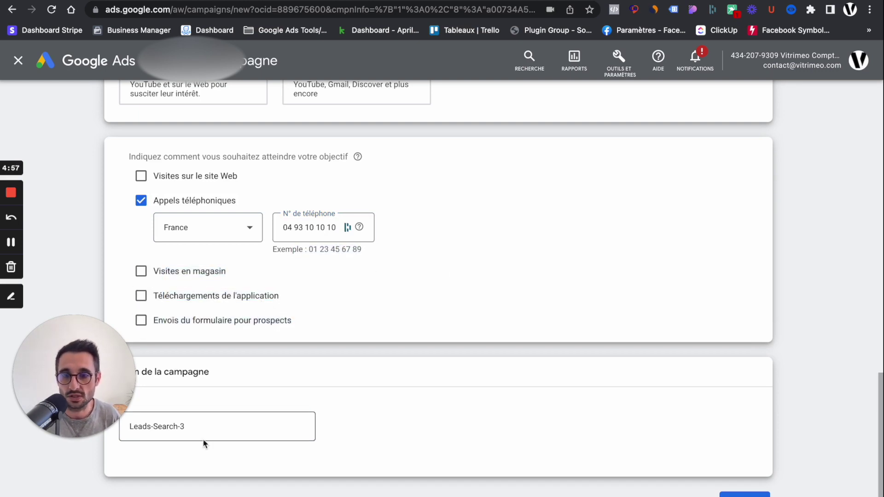
click(194, 429)
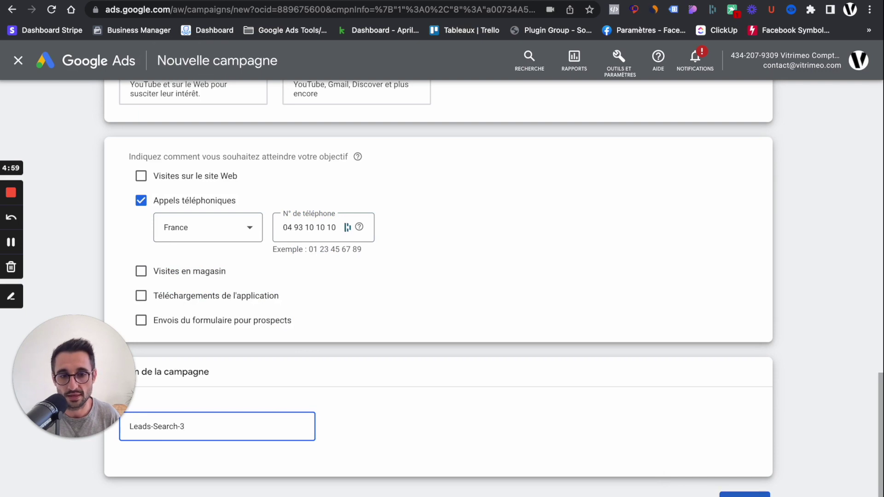
click(743, 495)
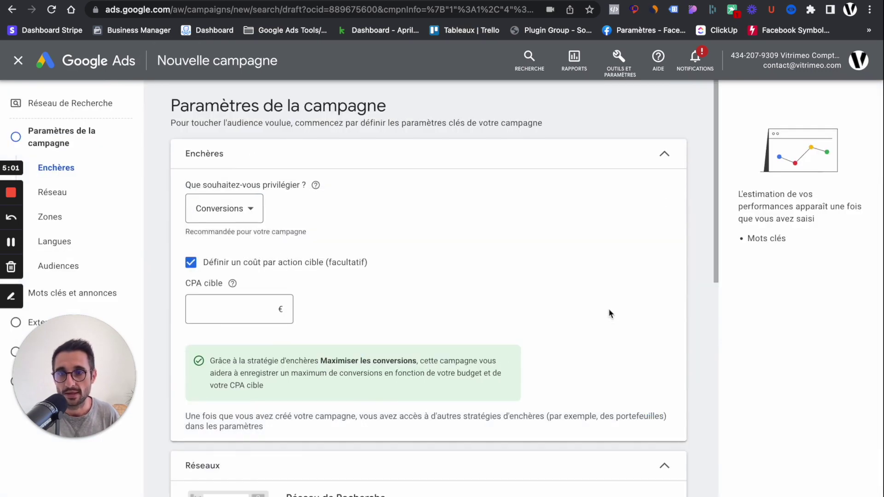
Set bidding to prioritise Conversions and leave the target cost per action unset.
scroll(523, 225, down, 6)
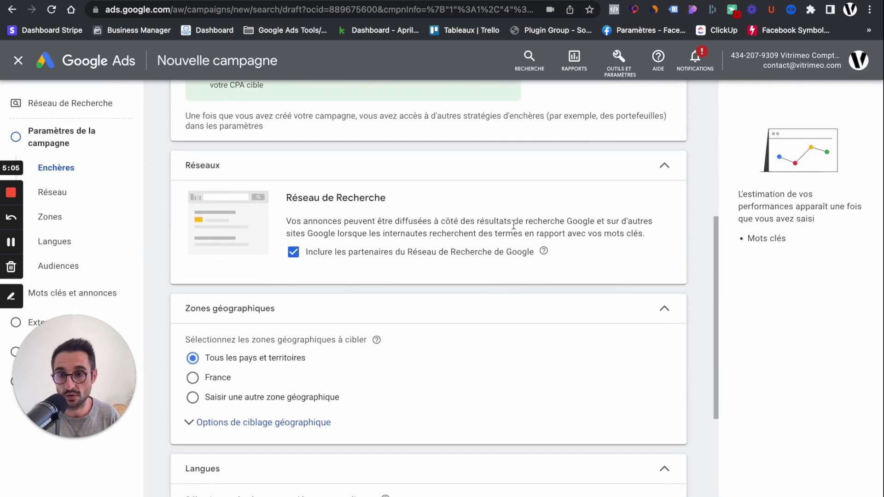
scroll(520, 225, down, 4)
scroll(509, 231, down, 2)
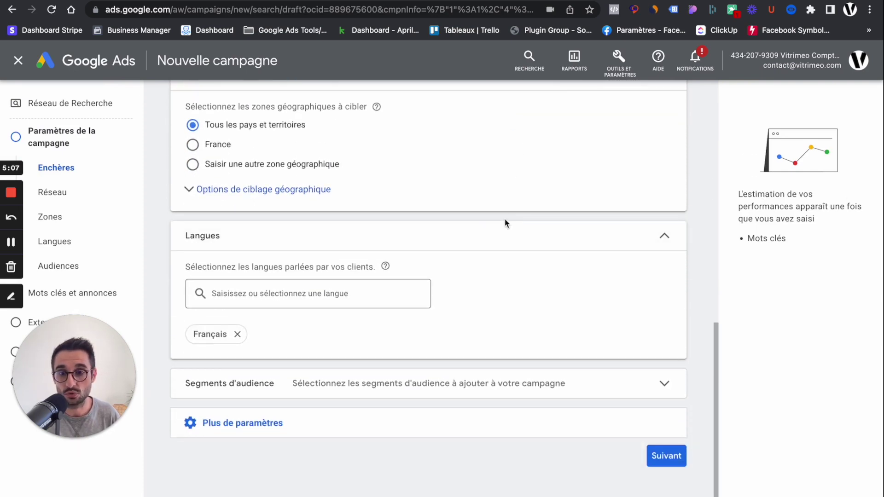
scroll(504, 220, up, 10)
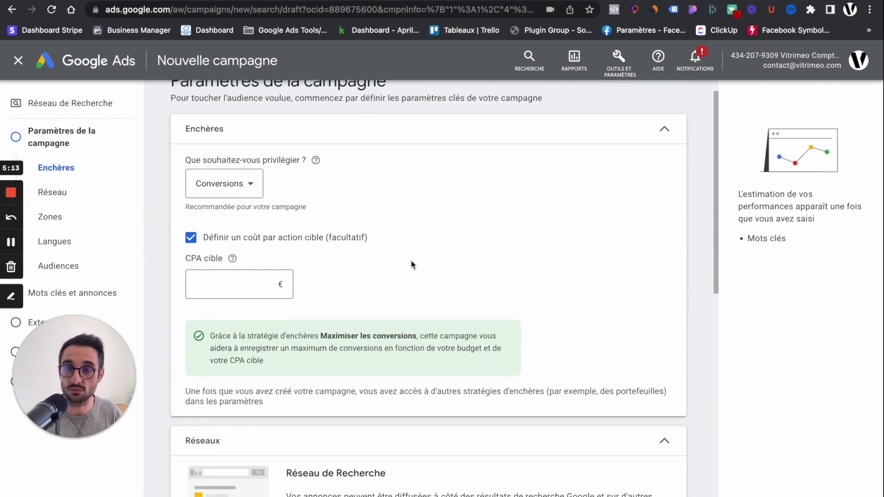
click(230, 184)
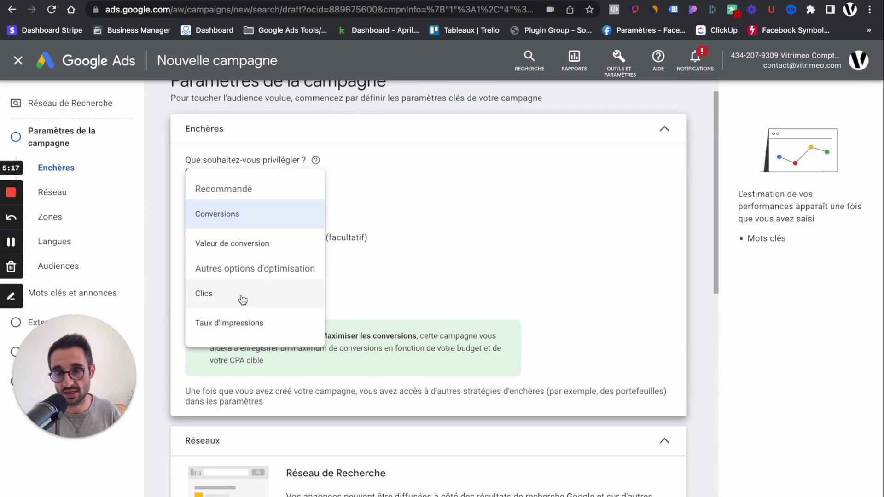
mouse_move(243, 300)
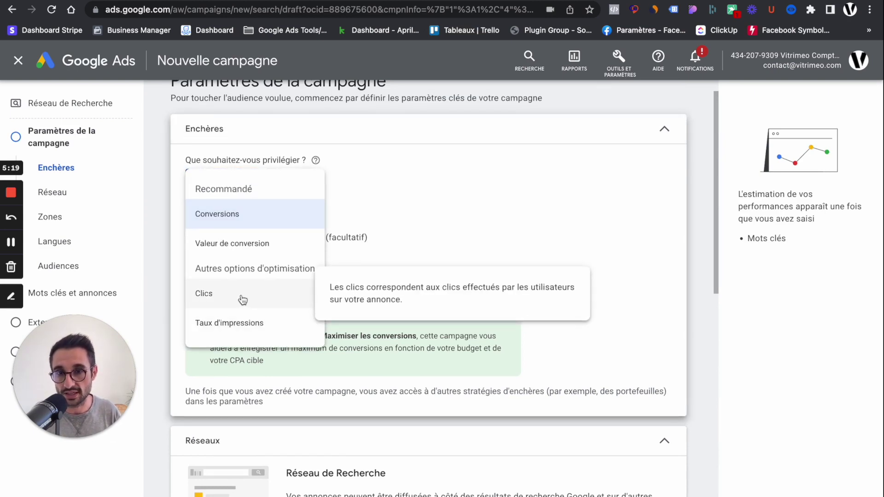
click(452, 209)
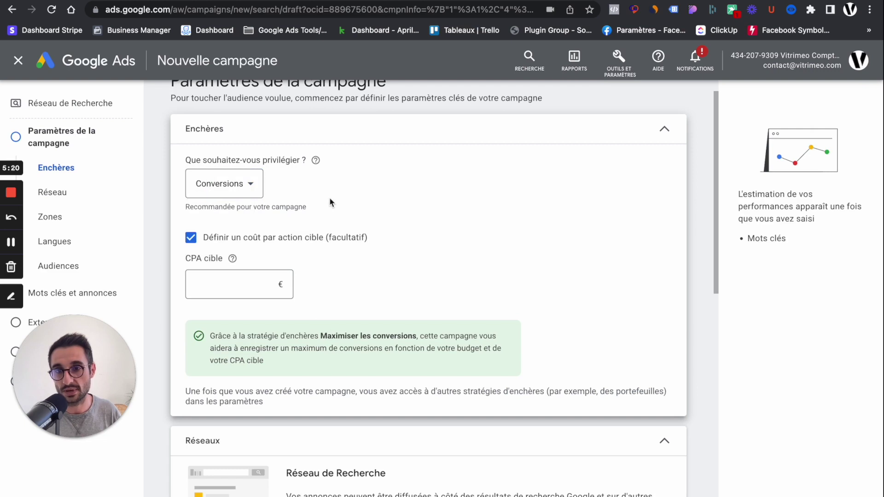
click(252, 185)
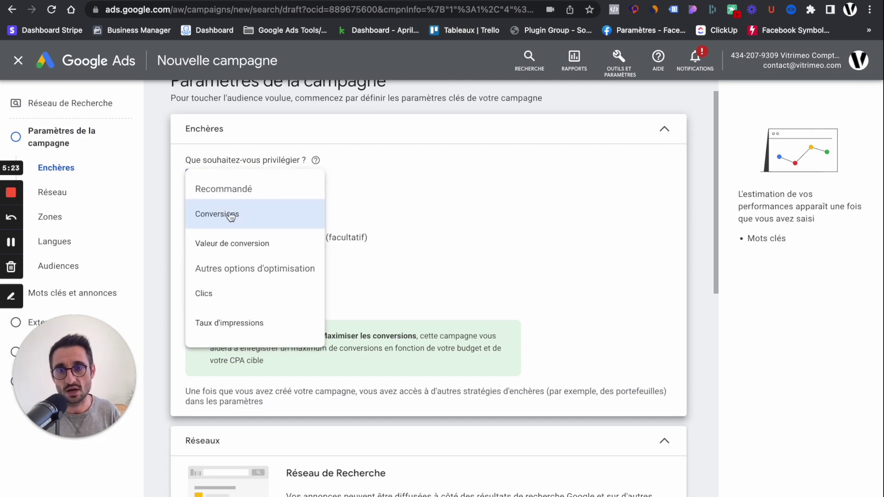
mouse_move(237, 218)
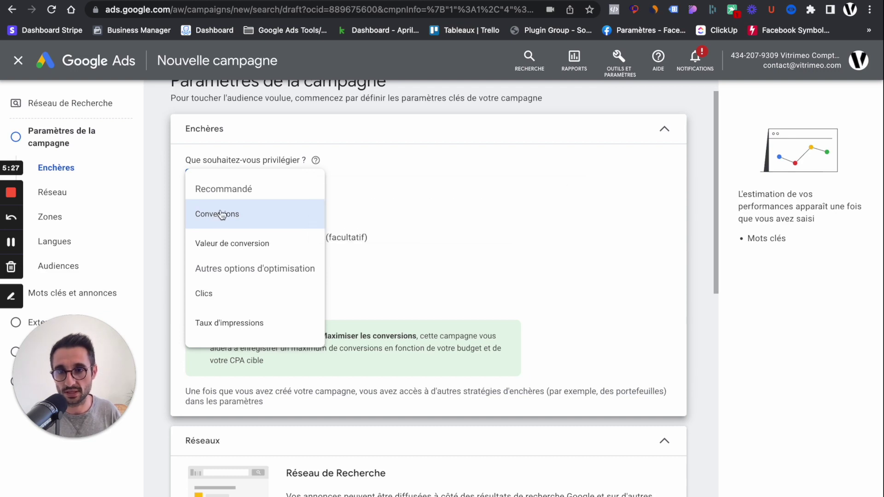
click(440, 192)
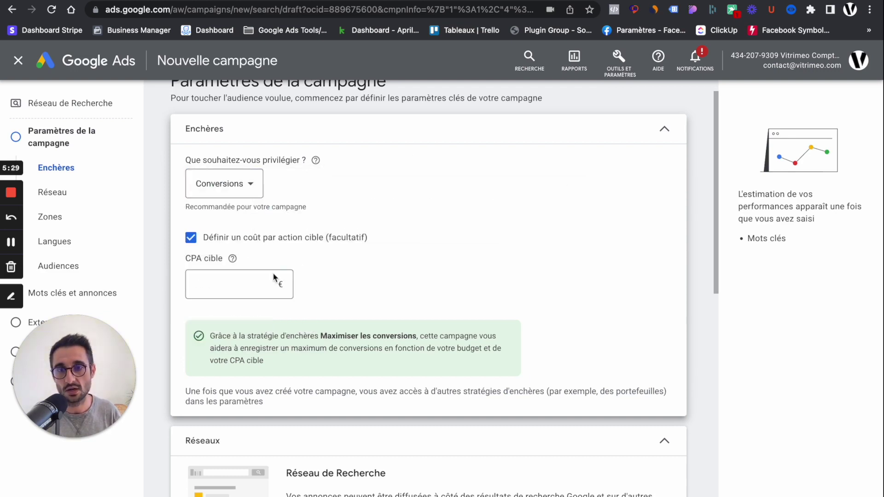
click(225, 291)
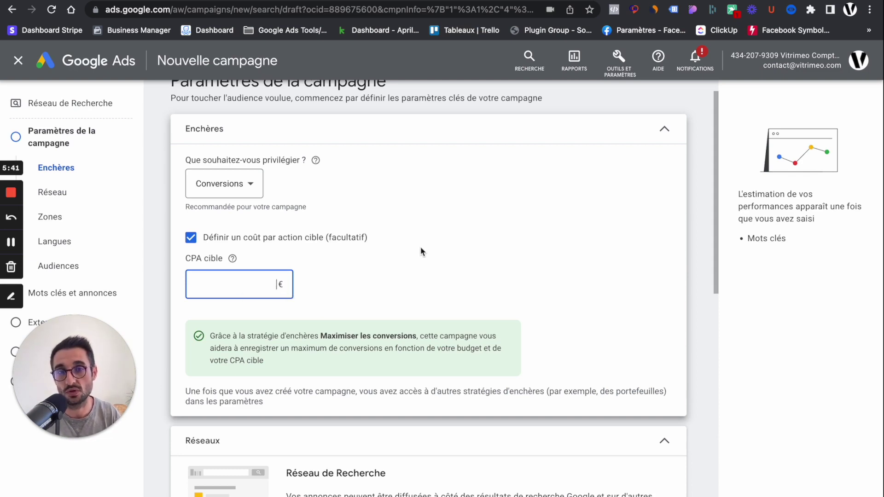
click(191, 238)
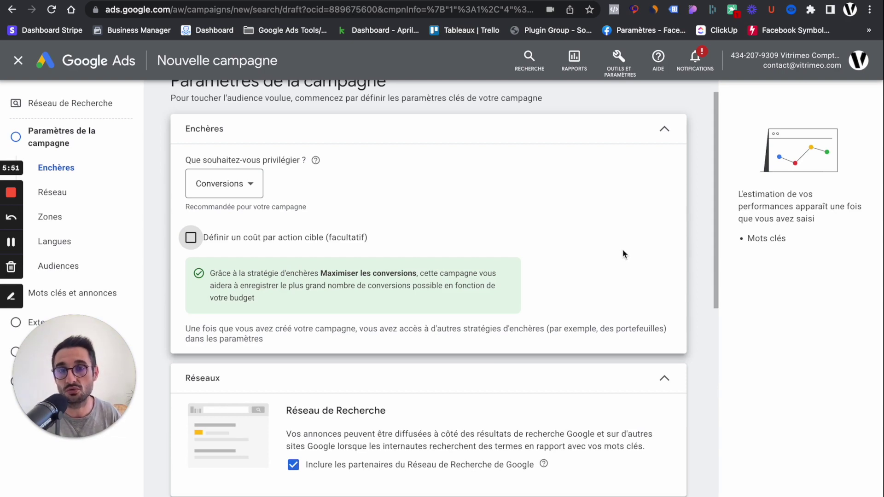
Target France as the location, reaching only people present there (Présence).
scroll(645, 224, down, 2)
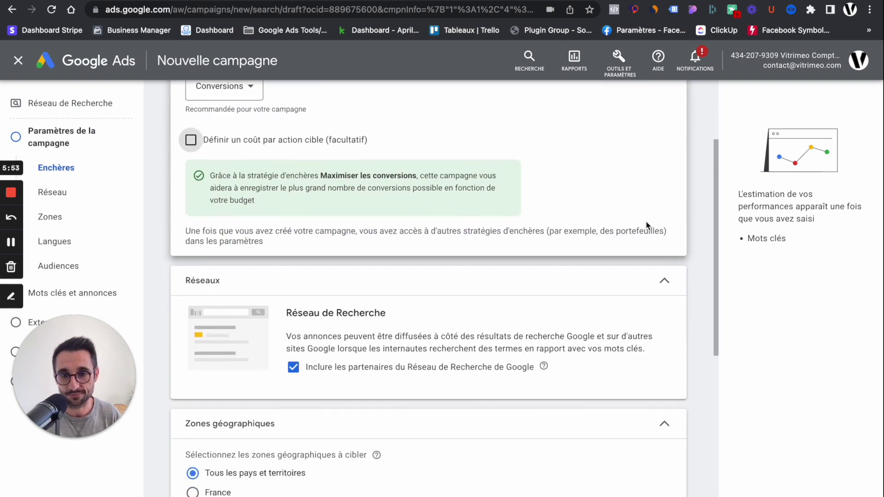
scroll(646, 222, down, 5)
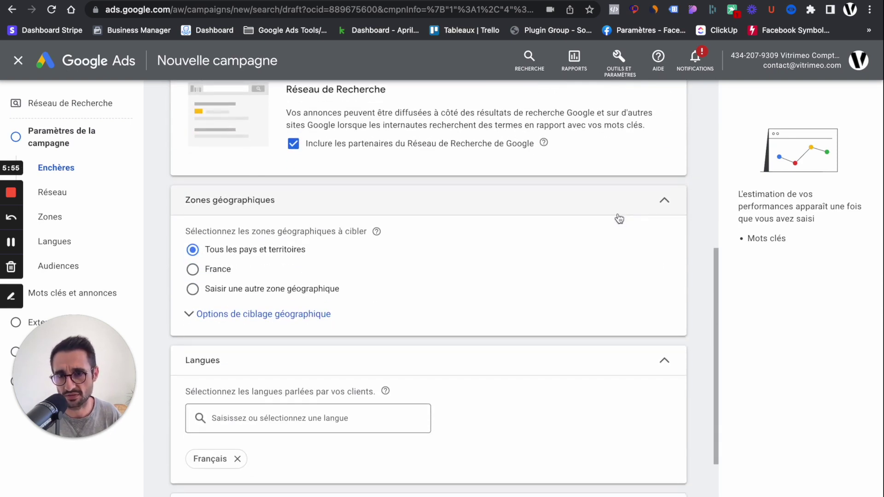
scroll(619, 216, down, 1)
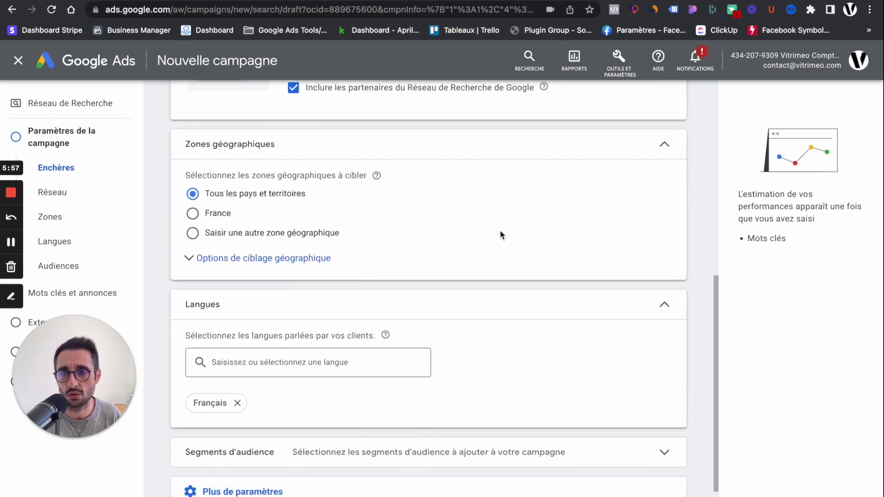
click(193, 213)
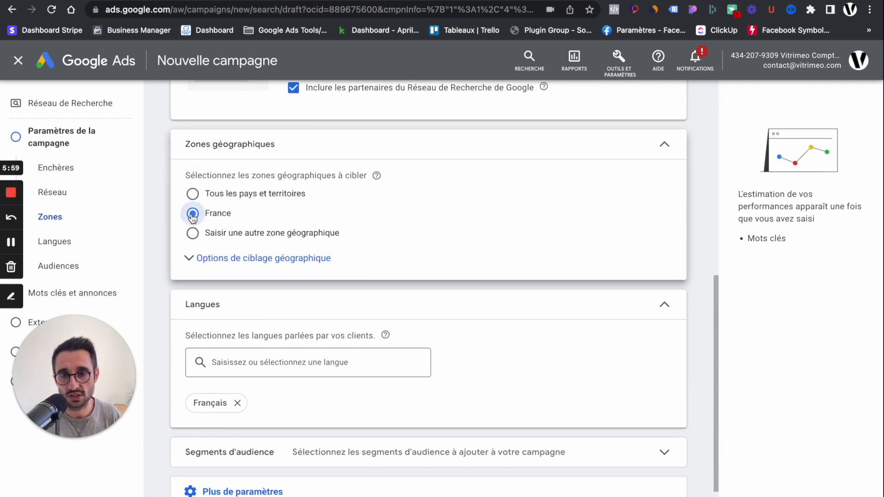
click(260, 261)
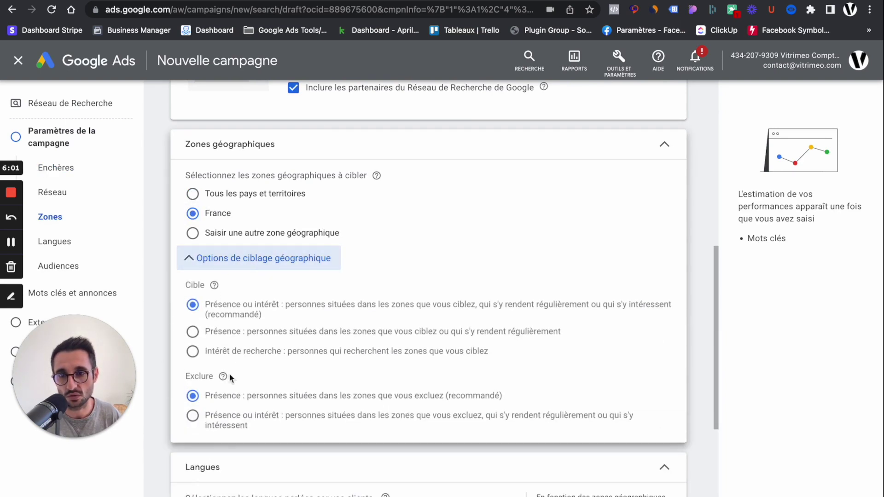
click(201, 334)
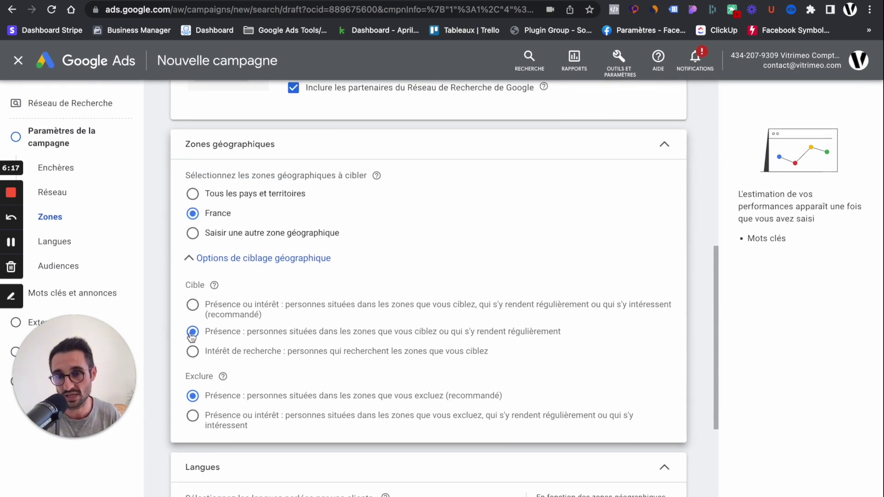
click(192, 258)
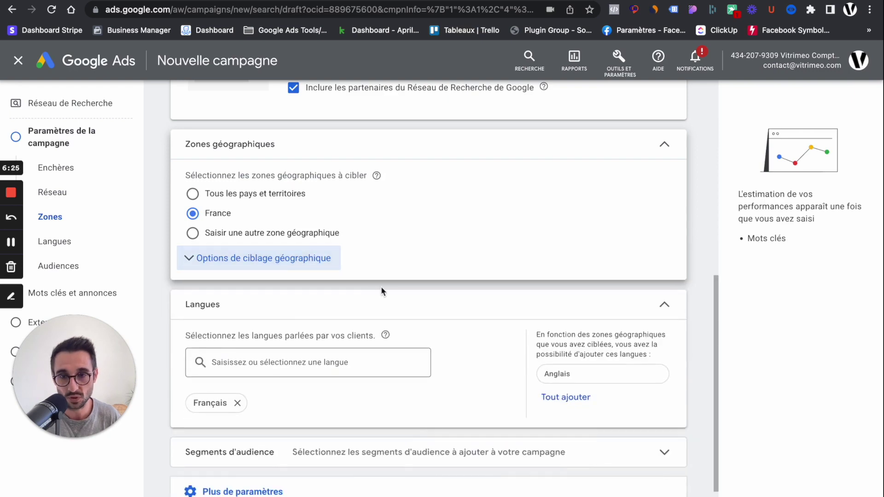
Expand Plus de paramètres and proceed to the keywords and ads step.
scroll(432, 304, down, 3)
click(247, 422)
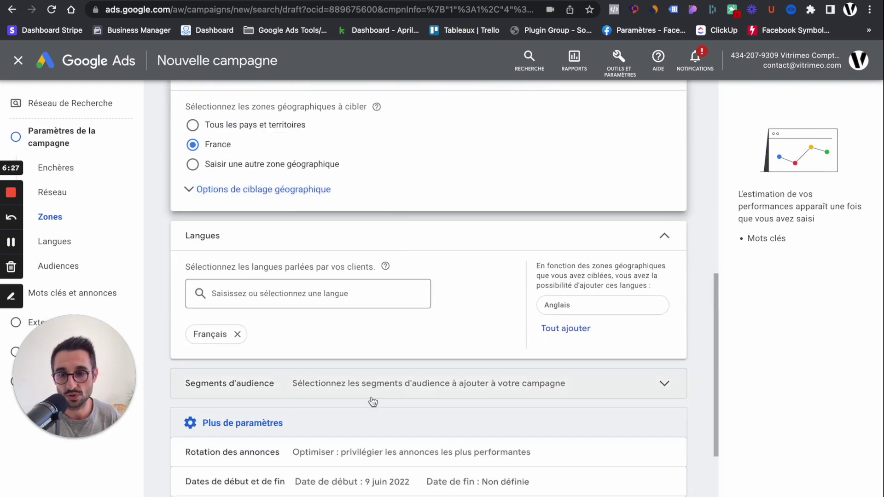
scroll(371, 400, down, 3)
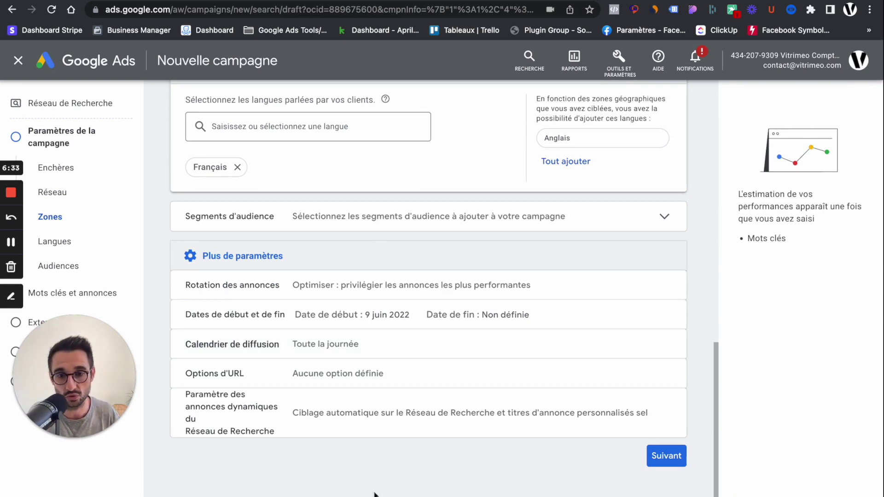
click(668, 457)
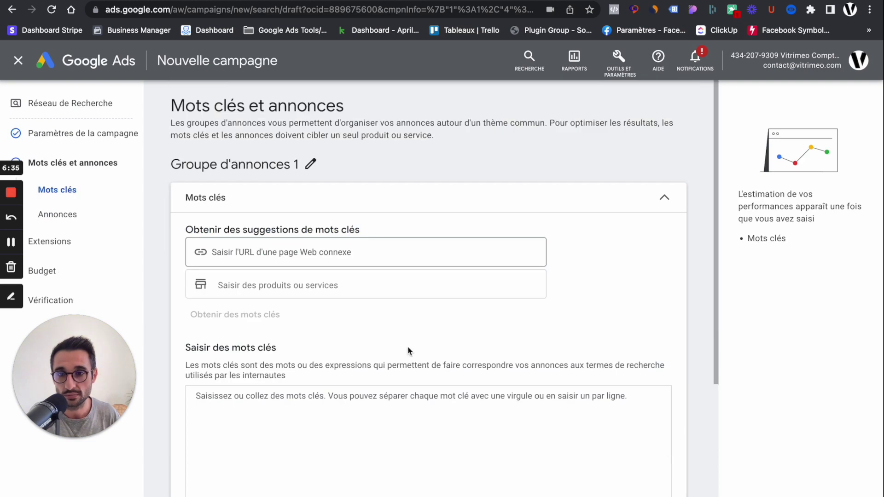
Scroll through the call ad form down to the first description line.
scroll(350, 290, down, 10)
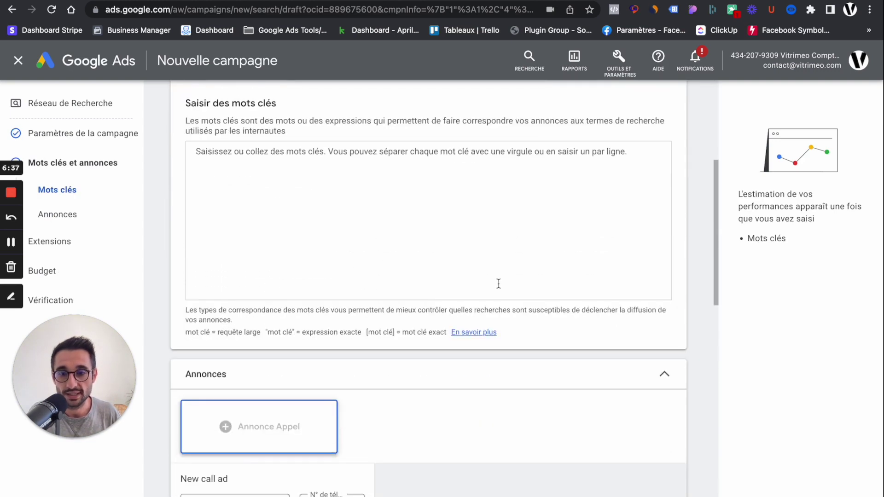
scroll(432, 283, down, 3)
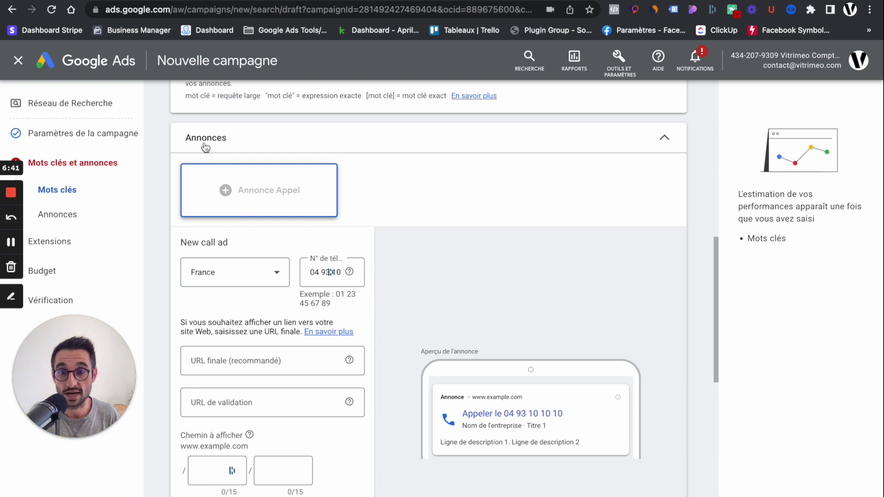
scroll(446, 235, down, 3)
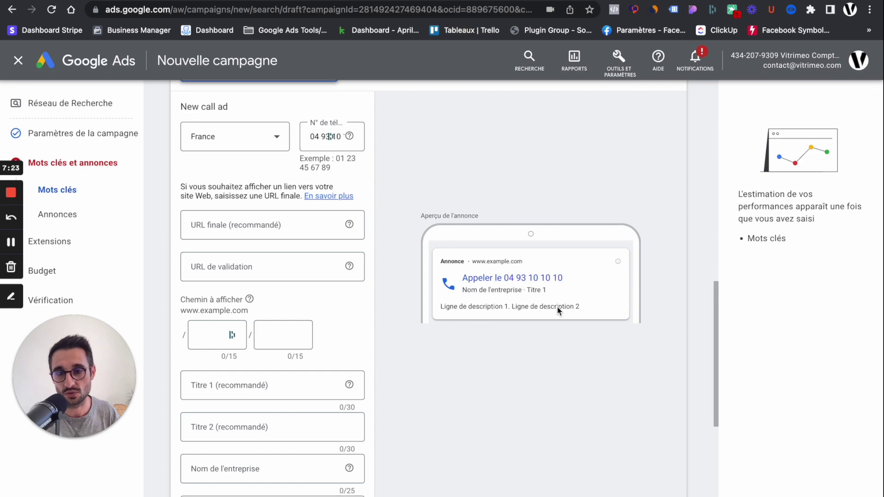
scroll(556, 306, down, 3)
scroll(546, 306, up, 3)
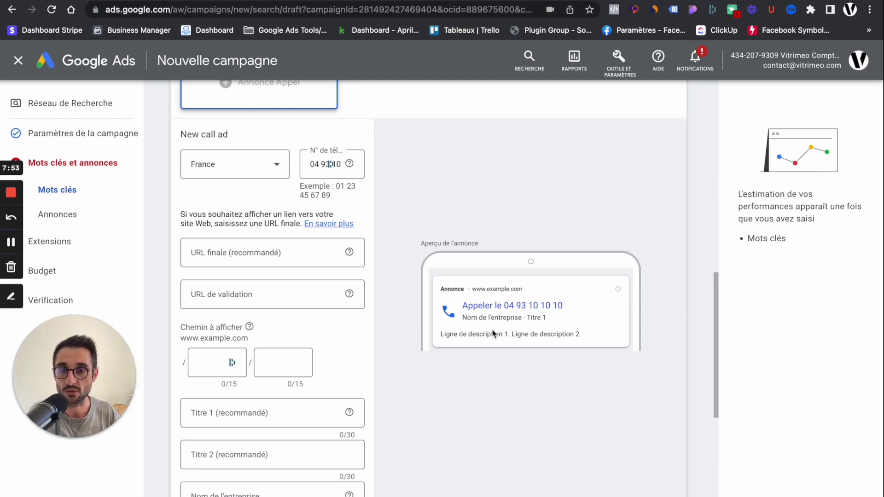
scroll(322, 322, down, 1)
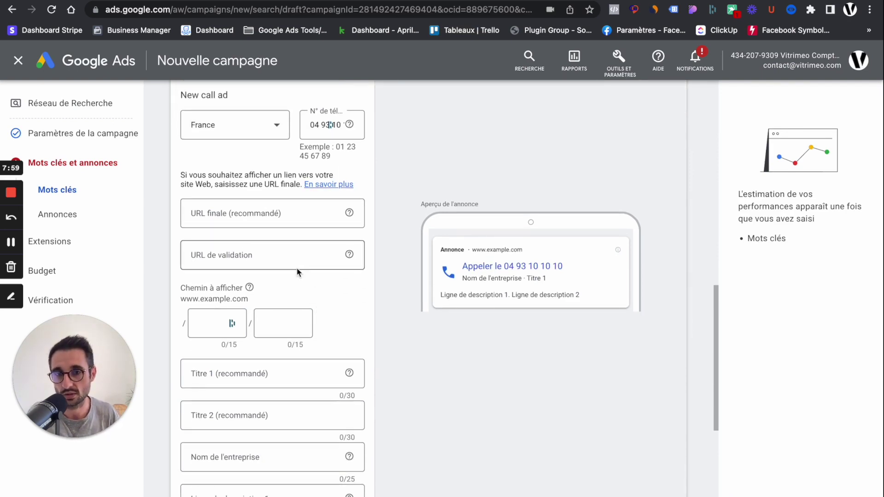
scroll(197, 234, down, 2)
scroll(327, 236, down, 3)
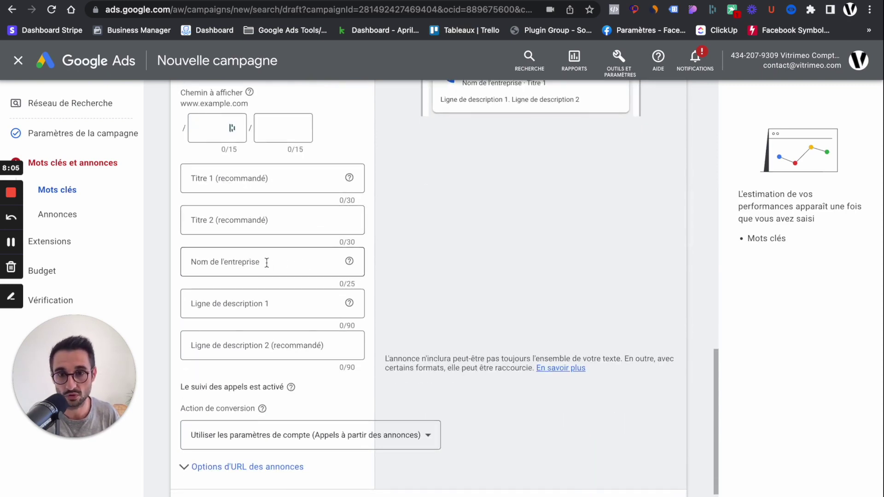
click(229, 304)
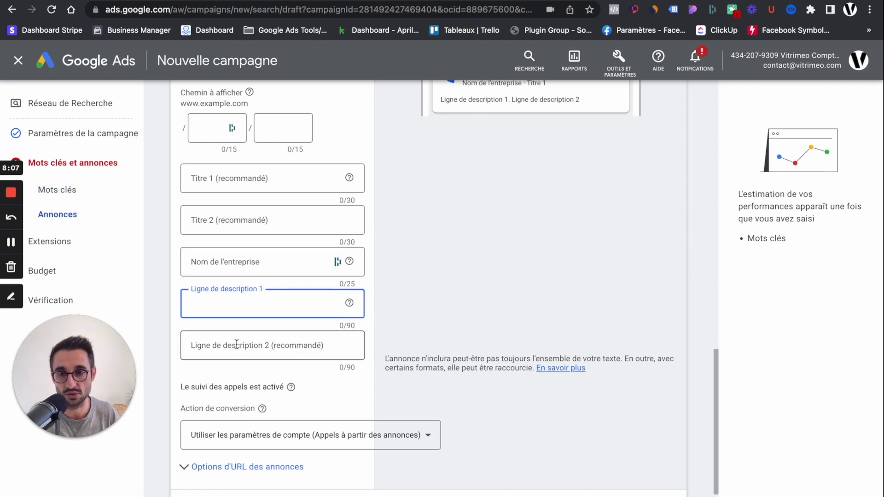
click(239, 344)
click(232, 303)
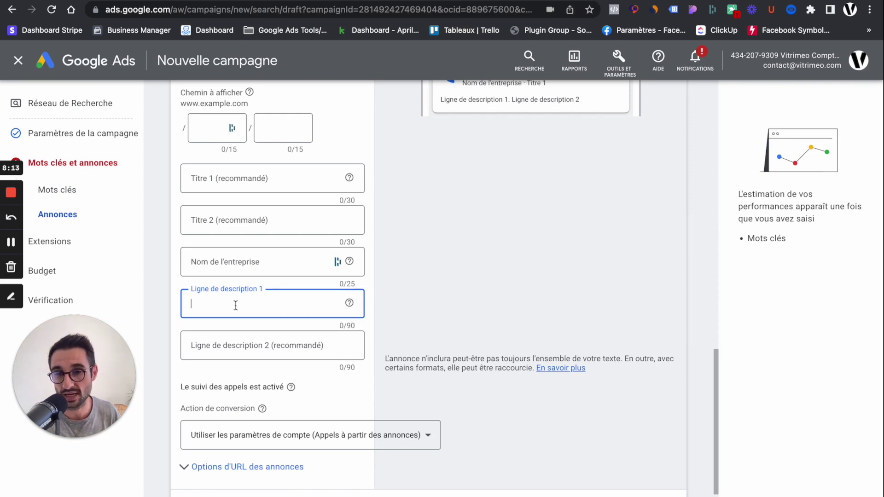
Track calls with the call-only conversion action, save the call ad, and reach Extensions.
scroll(281, 300, down, 1)
scroll(281, 300, down, 3)
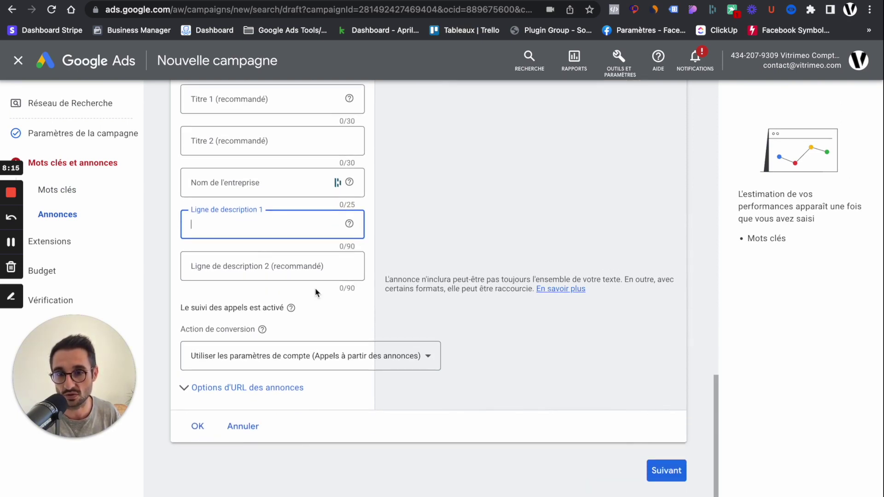
scroll(319, 286, down, 1)
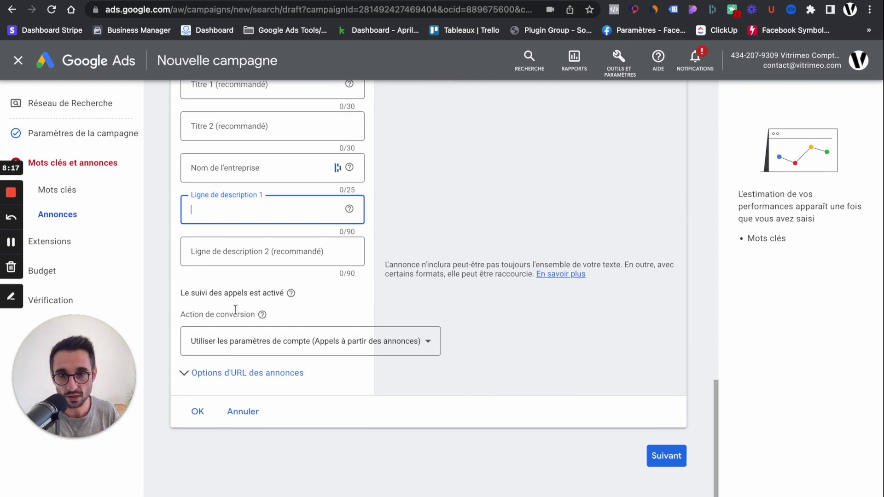
click(340, 345)
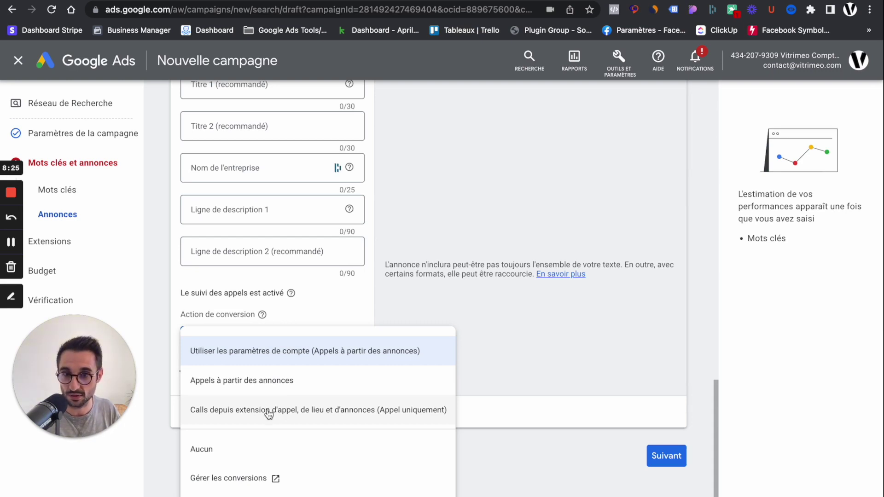
click(338, 414)
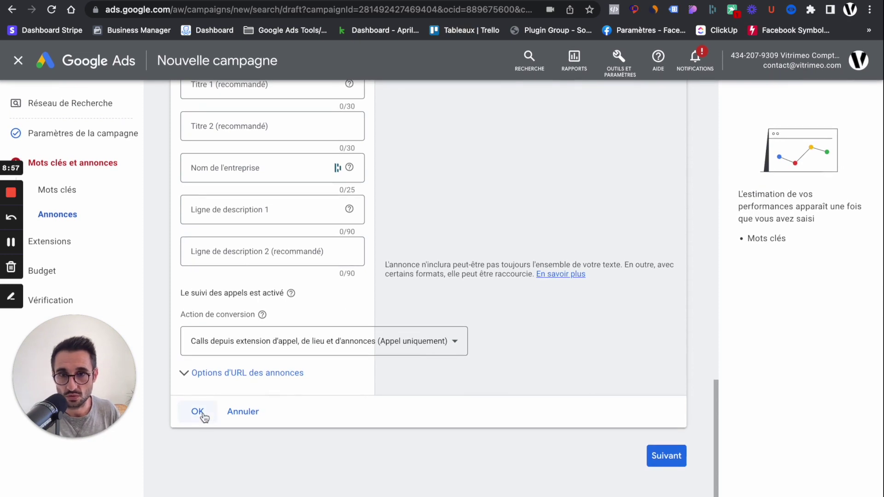
click(201, 414)
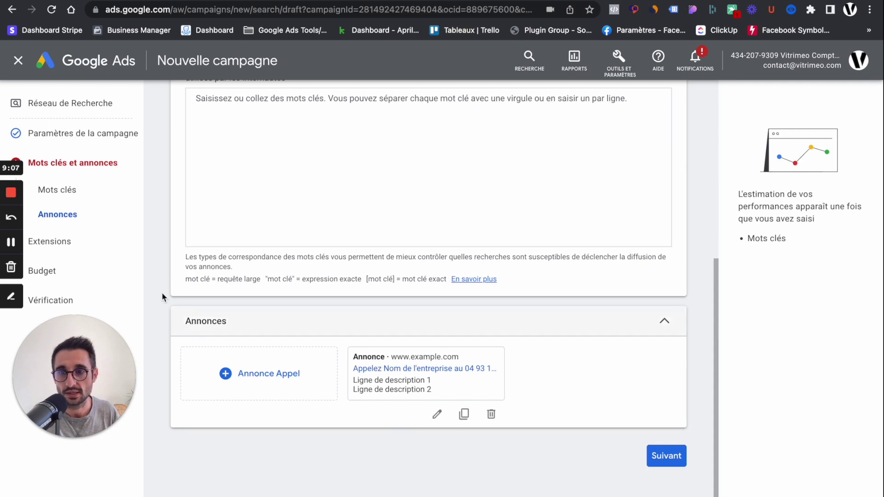
click(72, 247)
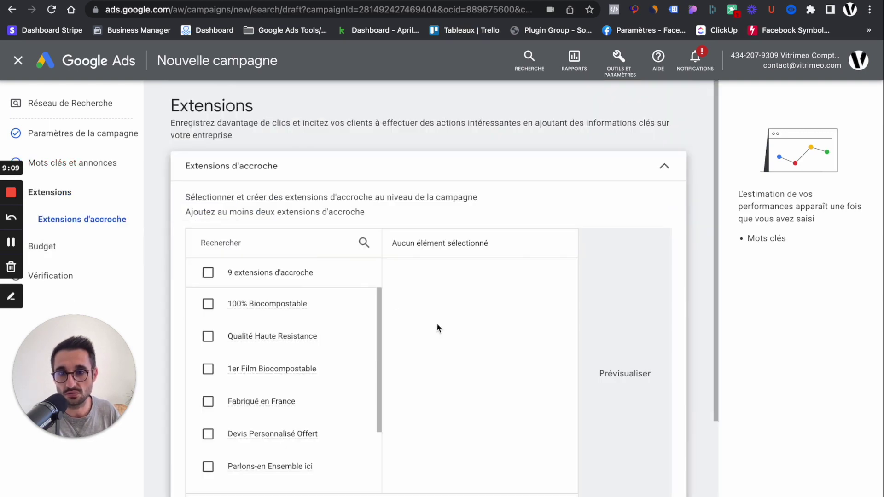
Look over the Budget and Vérification steps, then close the Leads-Search-3 draft.
scroll(428, 383, down, 3)
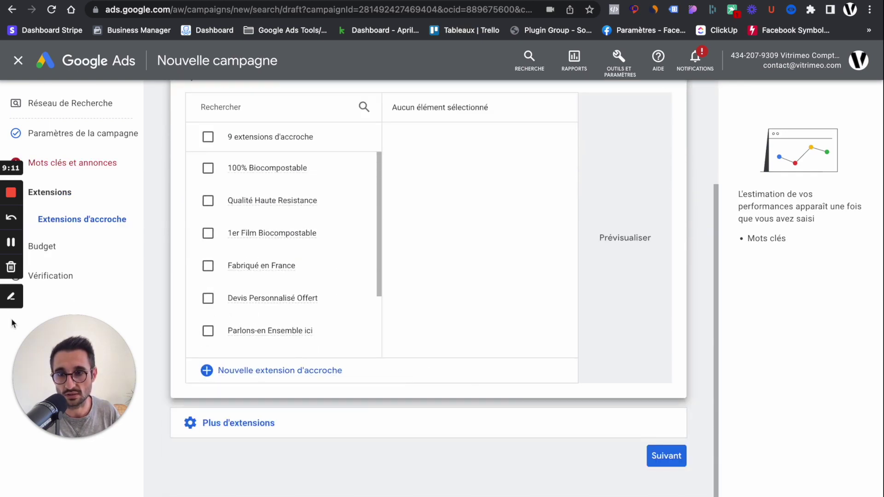
click(51, 249)
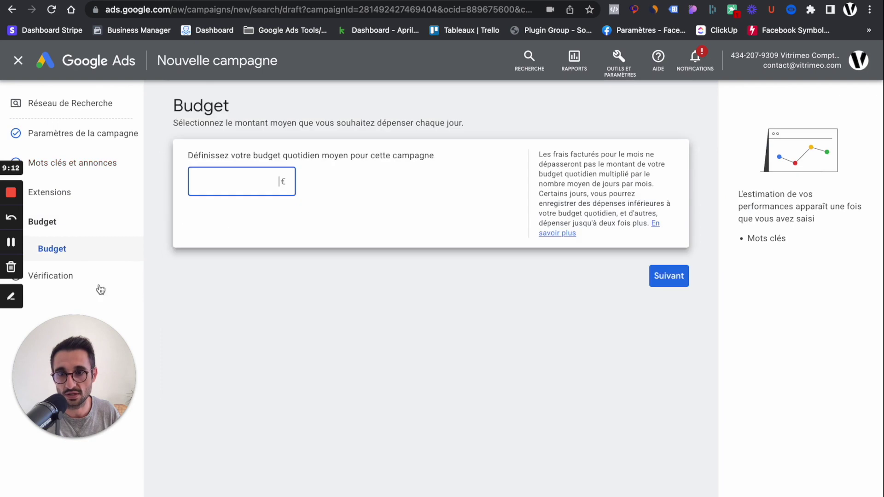
click(58, 278)
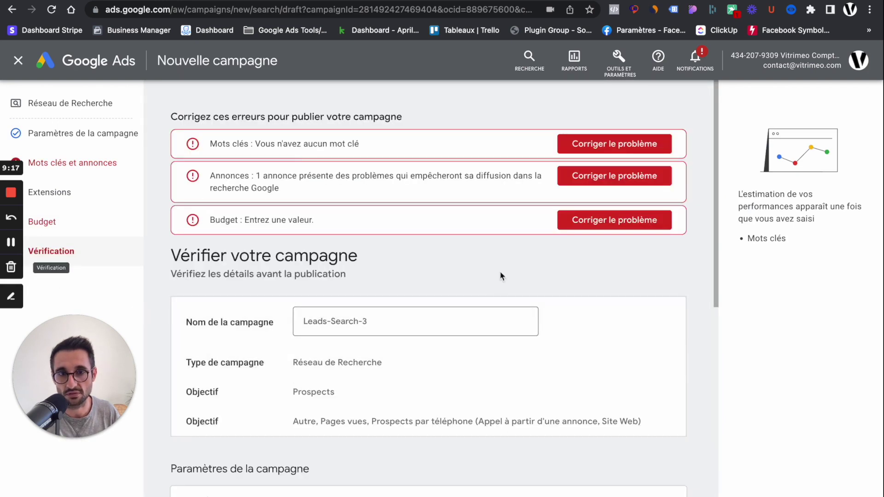
scroll(582, 314, down, 3)
scroll(581, 312, down, 5)
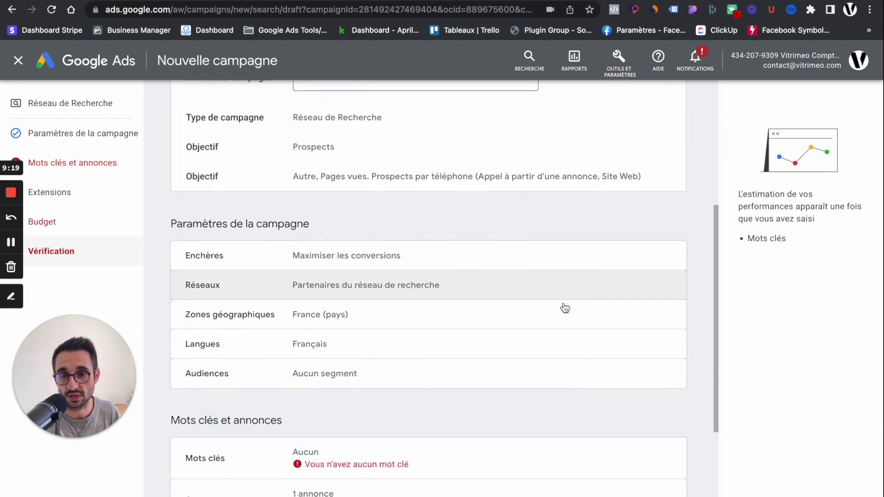
scroll(578, 302, down, 2)
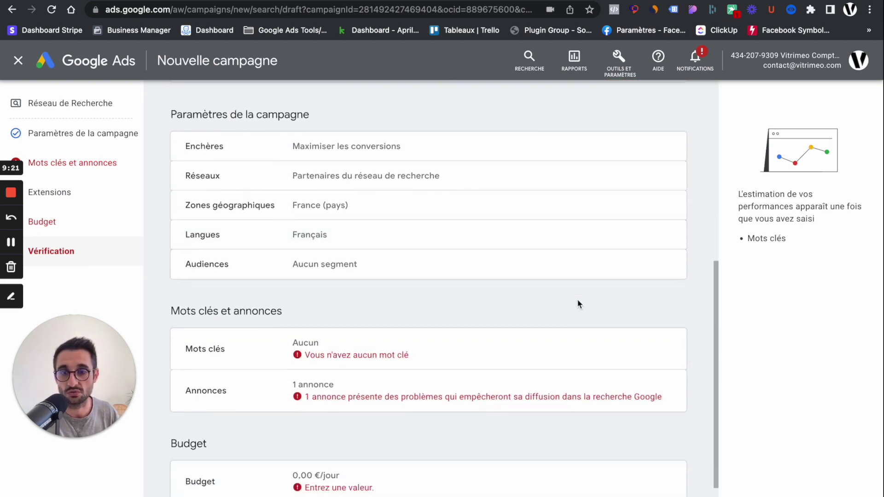
scroll(578, 302, up, 3)
scroll(578, 302, up, 5)
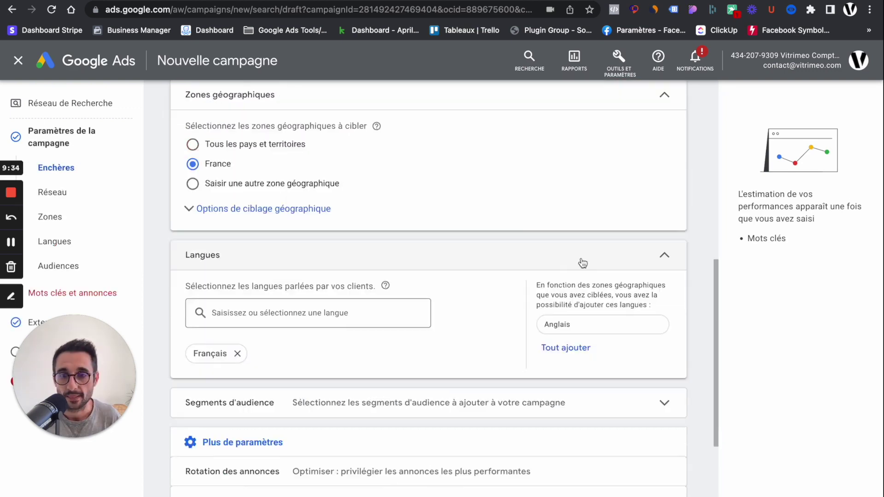
scroll(582, 262, down, 4)
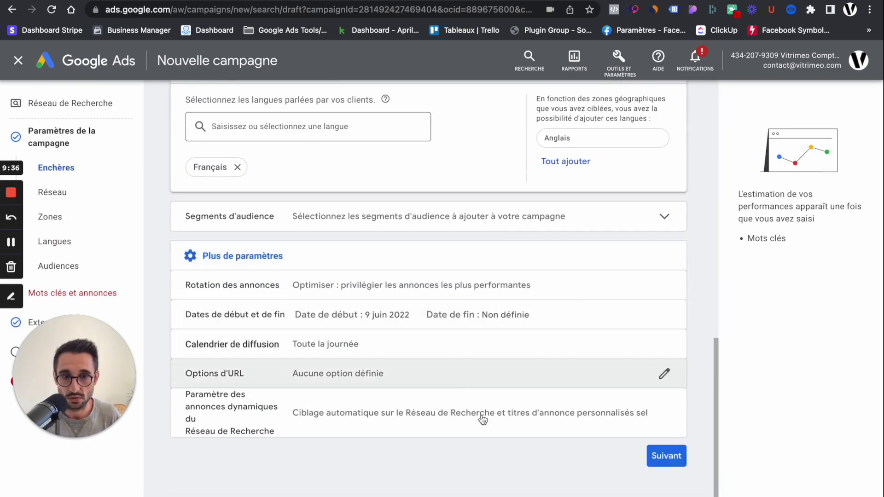
click(18, 62)
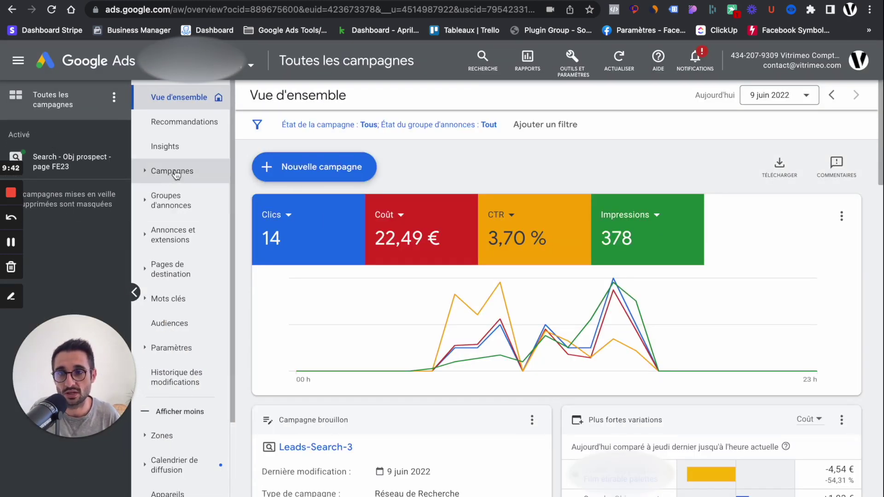
Browse campaigns, all ads, and ad groups, then show one ad group's ads.
click(175, 173)
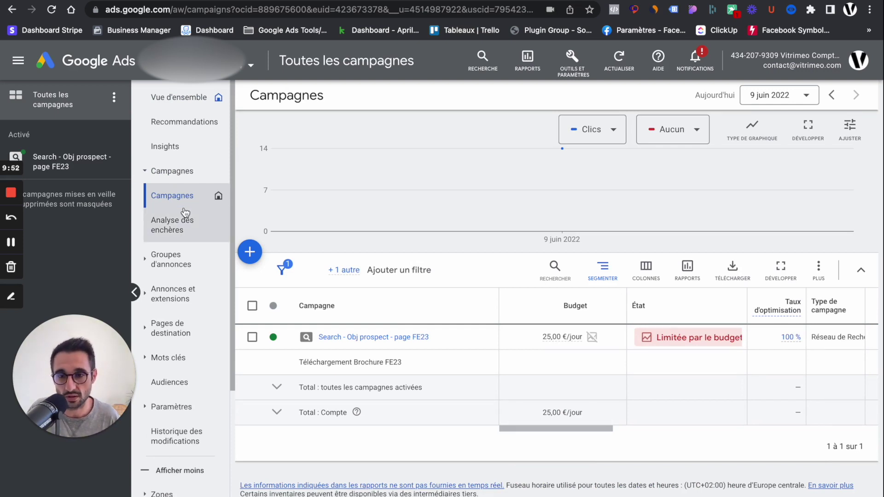
click(175, 294)
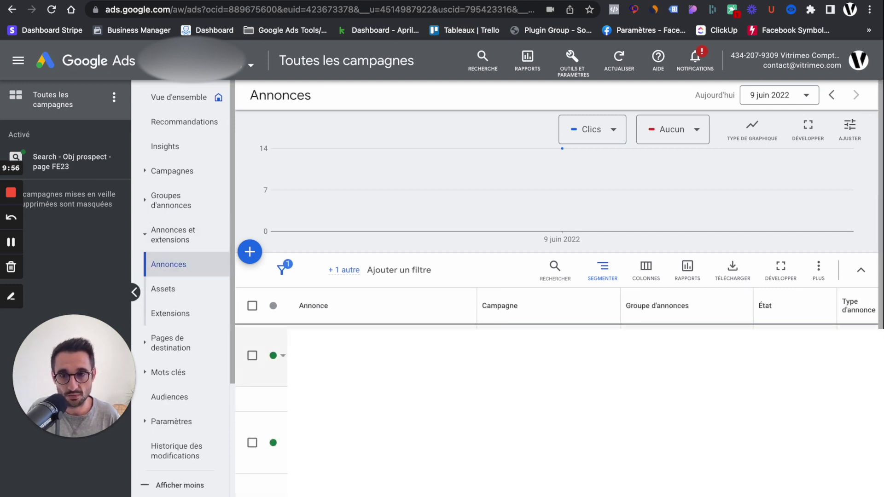
mouse_move(75, 194)
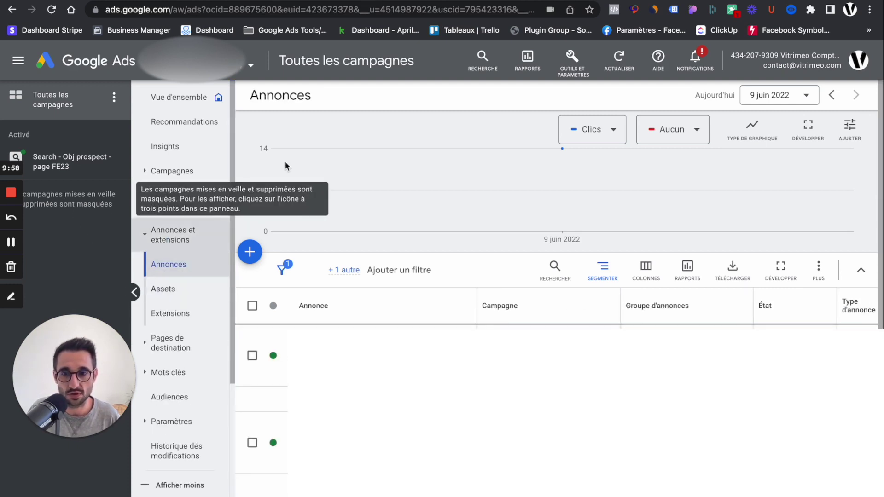
click(179, 201)
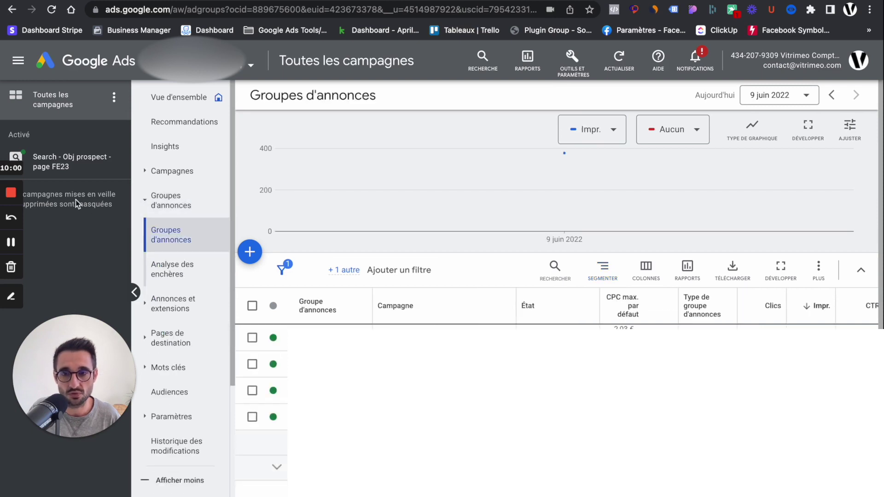
click(313, 338)
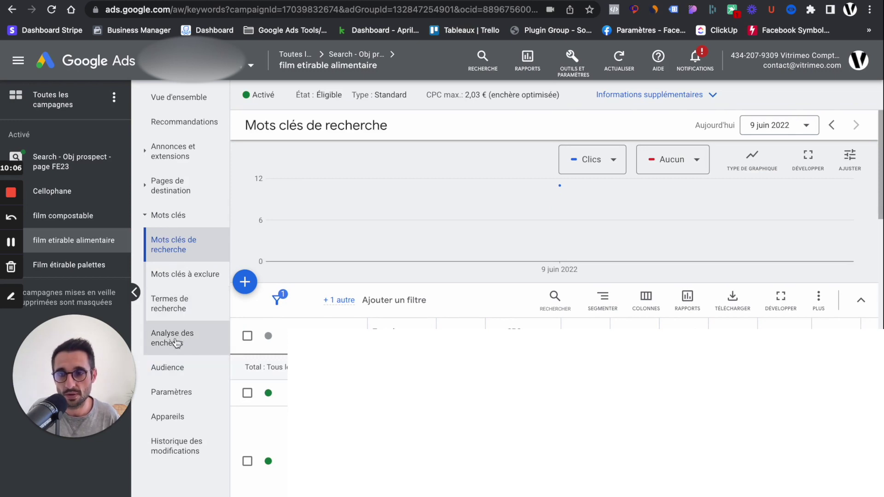
click(168, 151)
click(186, 183)
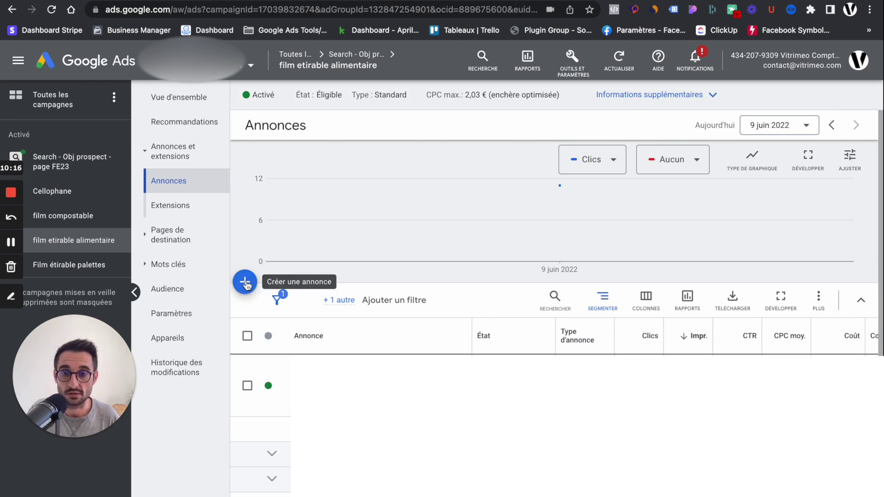
View the available ad types, dismiss them, and close the responsive search ad editor.
click(245, 283)
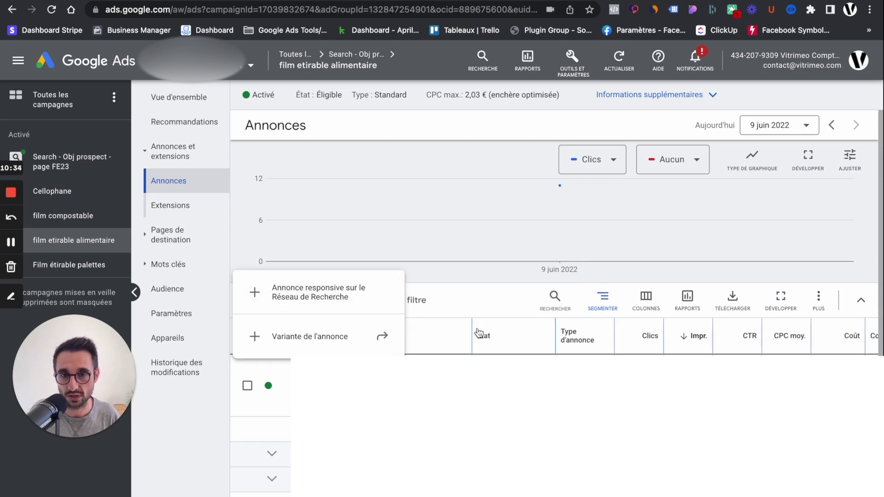
click(479, 300)
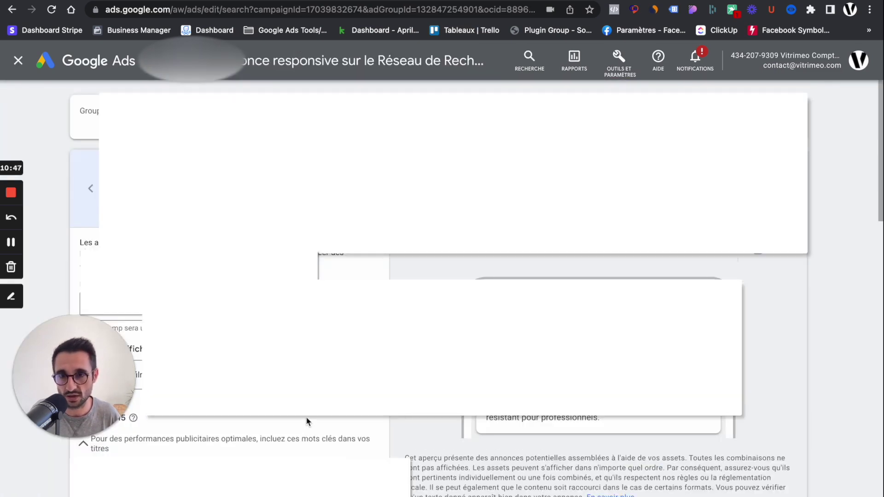
click(19, 61)
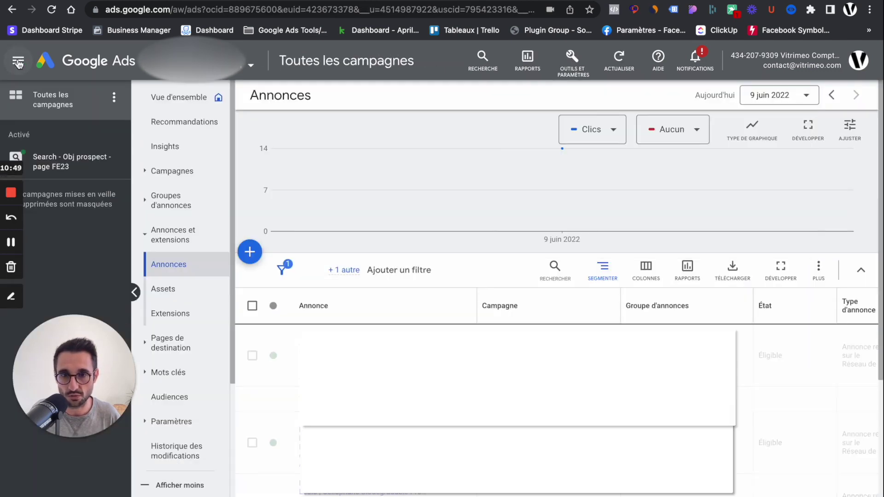
Create an Annonce Appel in an ad group of Search - Obj prospect - page FE23.
click(250, 251)
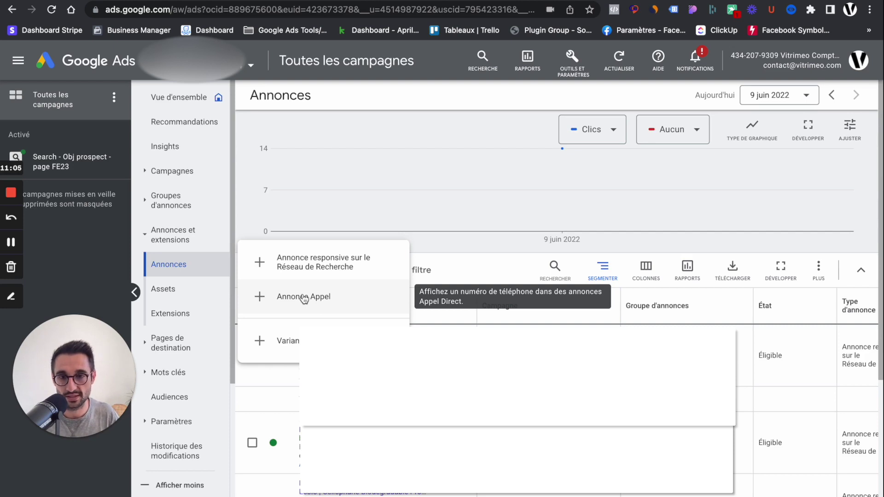
click(303, 296)
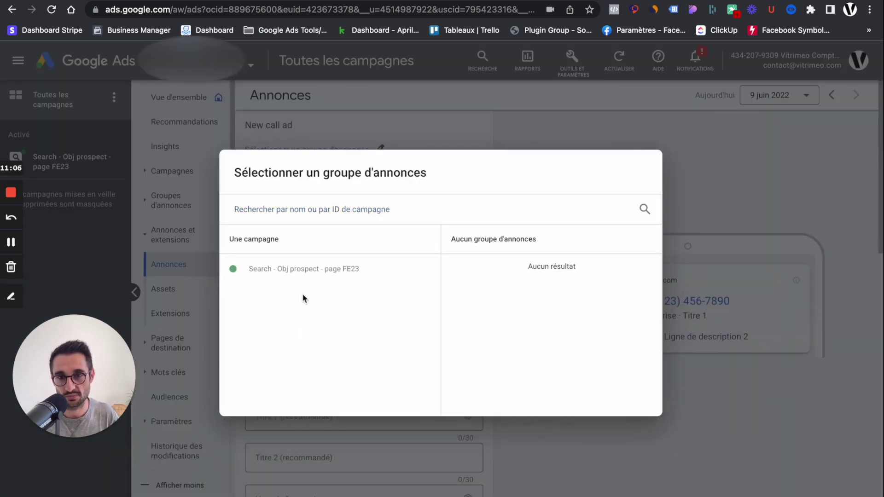
click(298, 271)
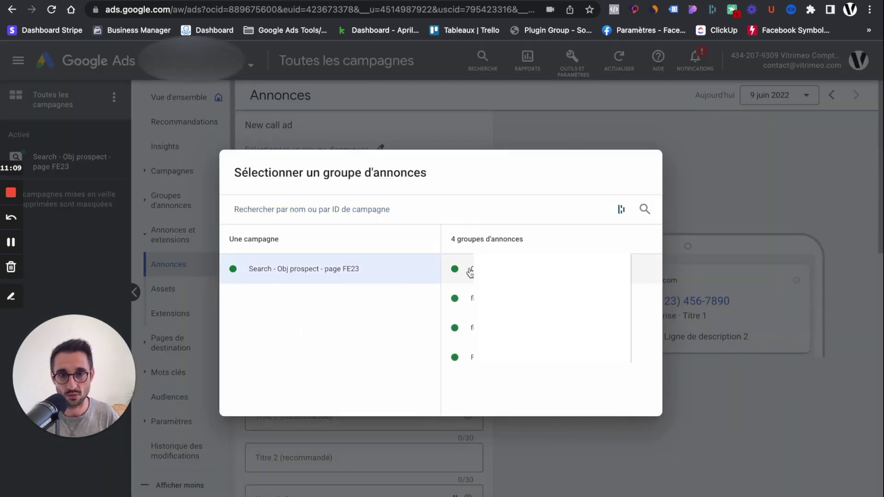
click(488, 269)
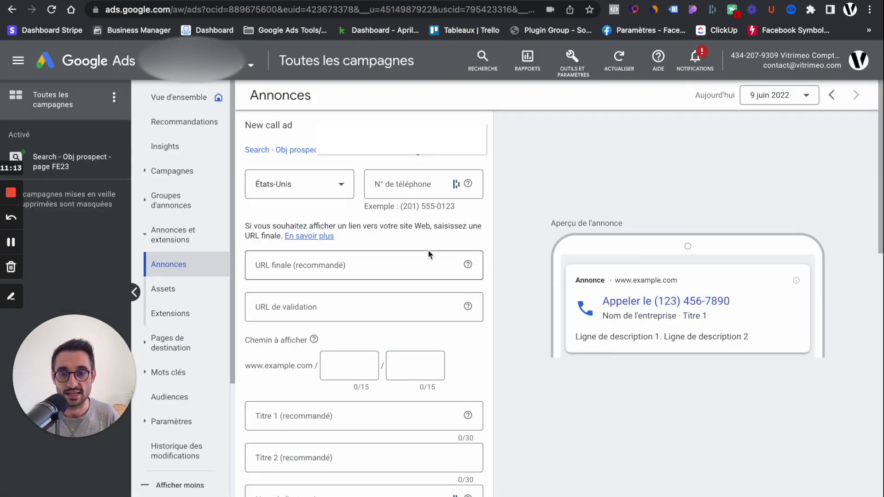
click(299, 191)
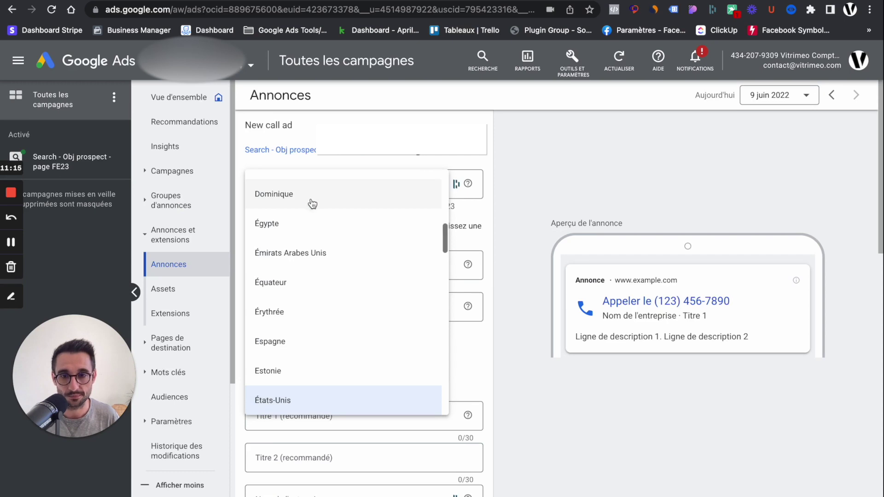
Choose France as the country, then enter the business phone number spaced in digit pairs.
scroll(377, 297, down, 3)
scroll(377, 297, down, 3)
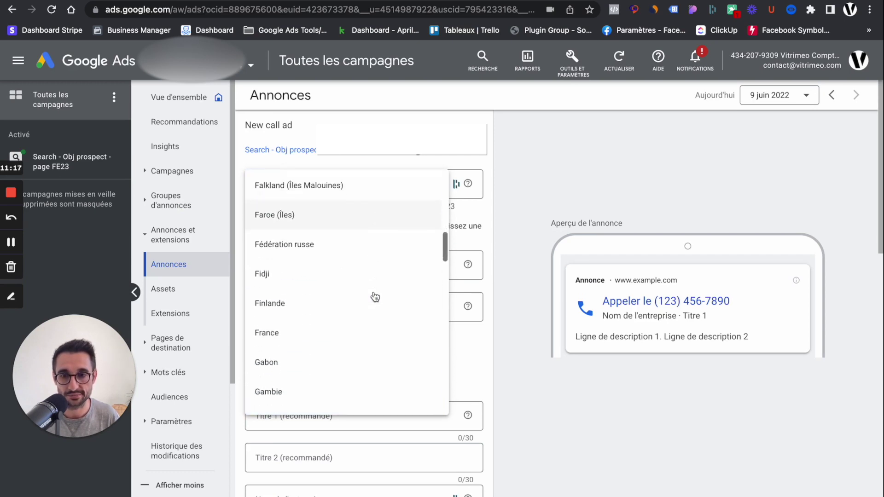
click(280, 286)
click(396, 183)
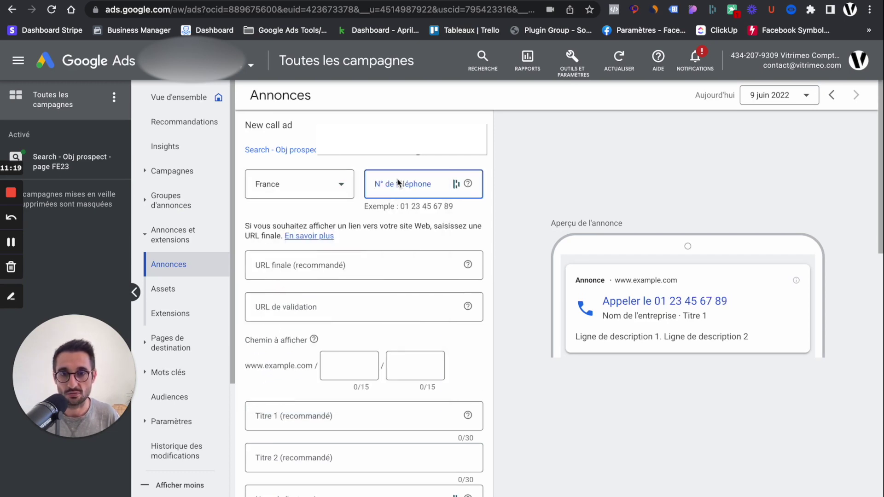
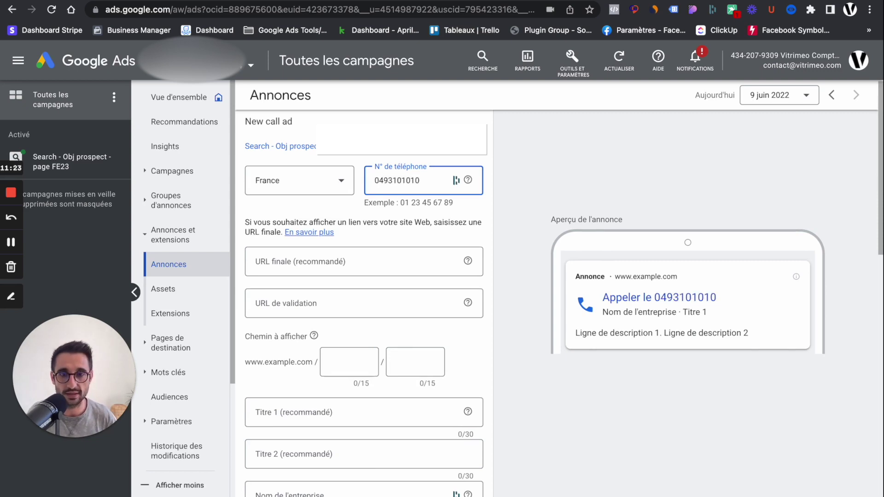
click(384, 178)
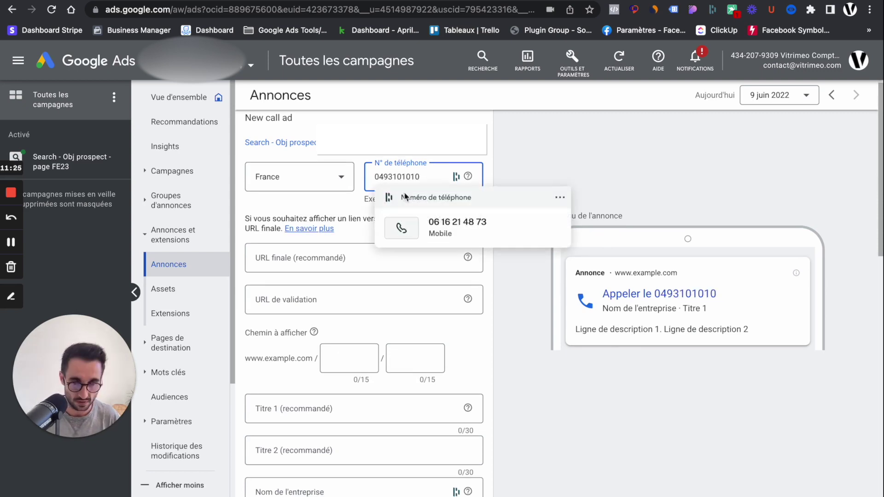
click(396, 177)
click(407, 178)
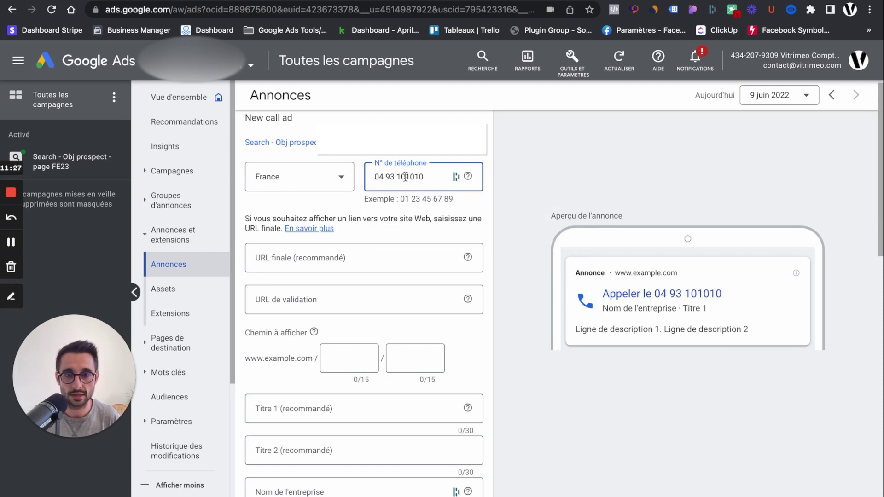
click(417, 178)
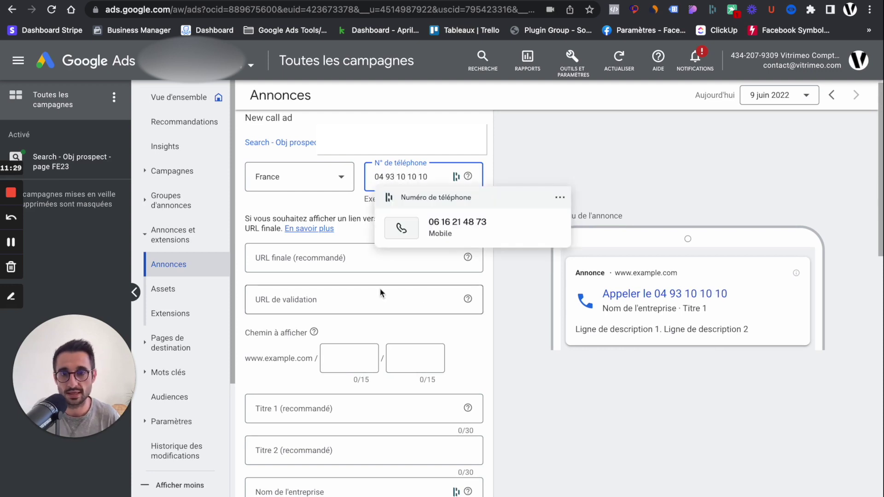
click(319, 262)
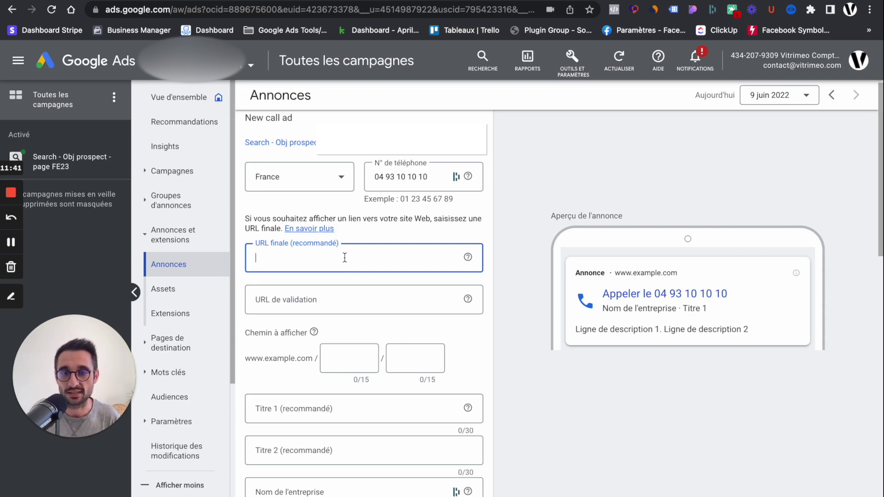
Leave the final URL and display path empty, and enter 'test' as the first headline.
click(294, 340)
scroll(329, 351, down, 4)
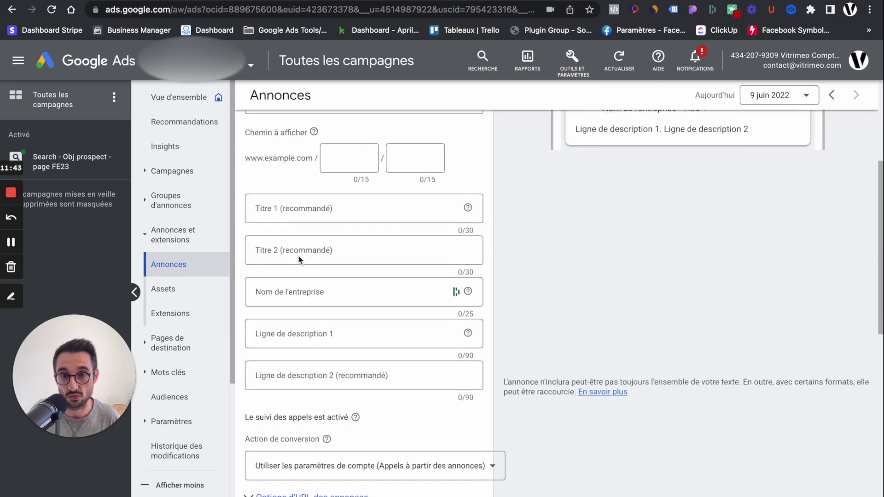
click(347, 156)
click(411, 158)
click(343, 156)
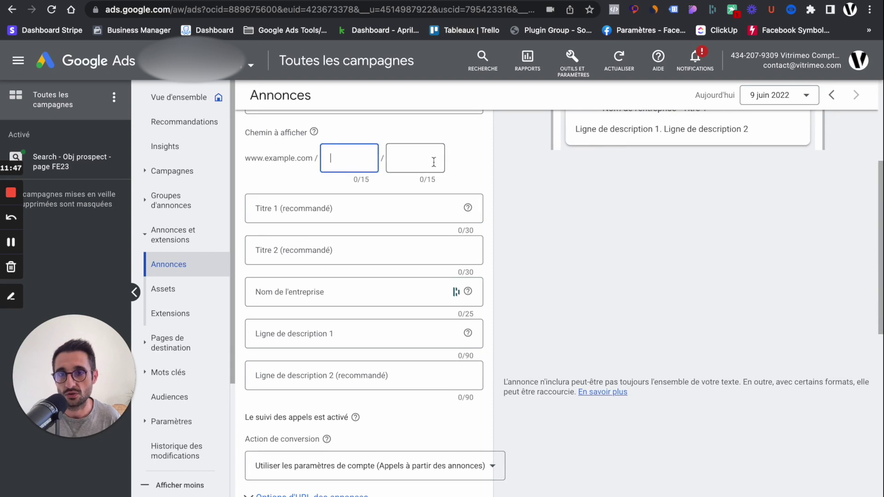
click(433, 162)
click(278, 210)
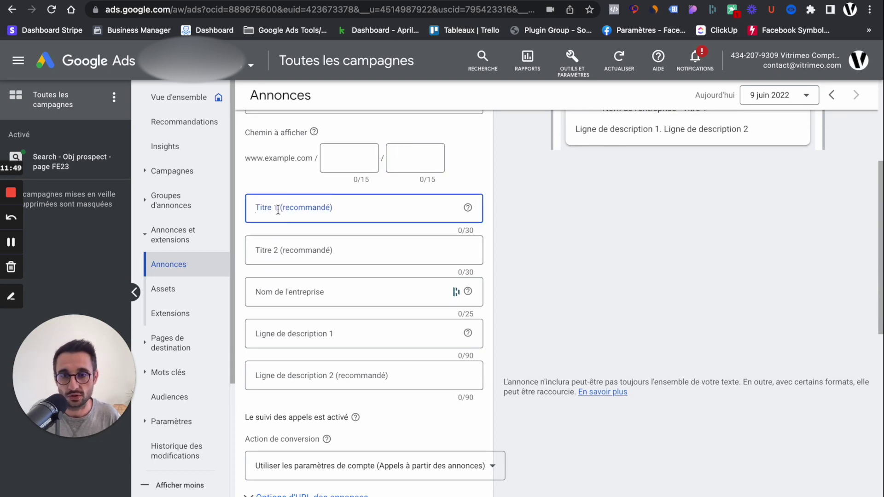
click(304, 250)
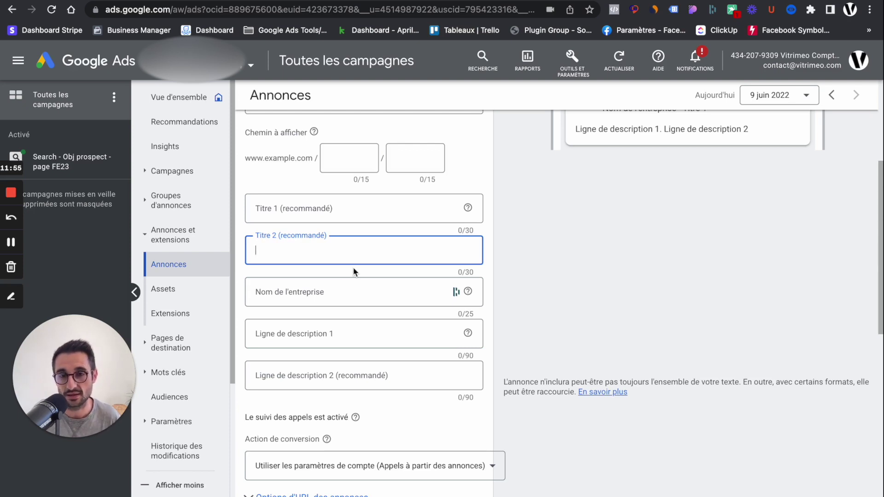
click(332, 292)
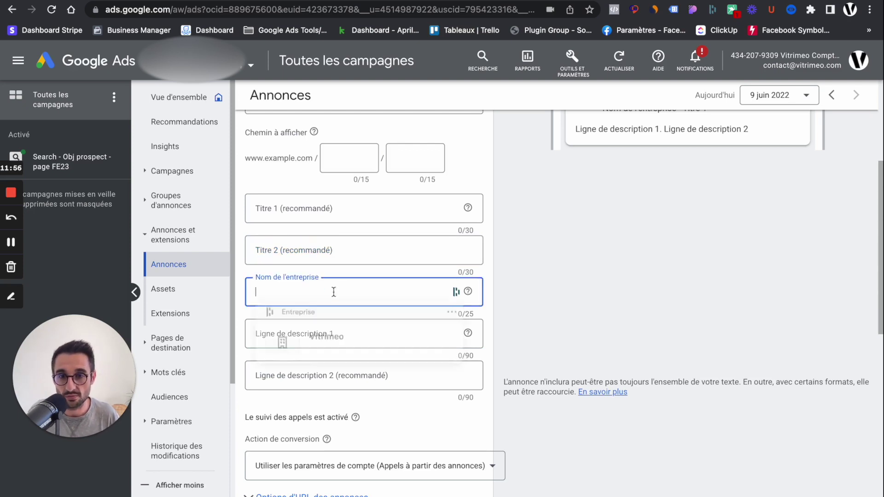
click(574, 296)
click(351, 206)
text(t)
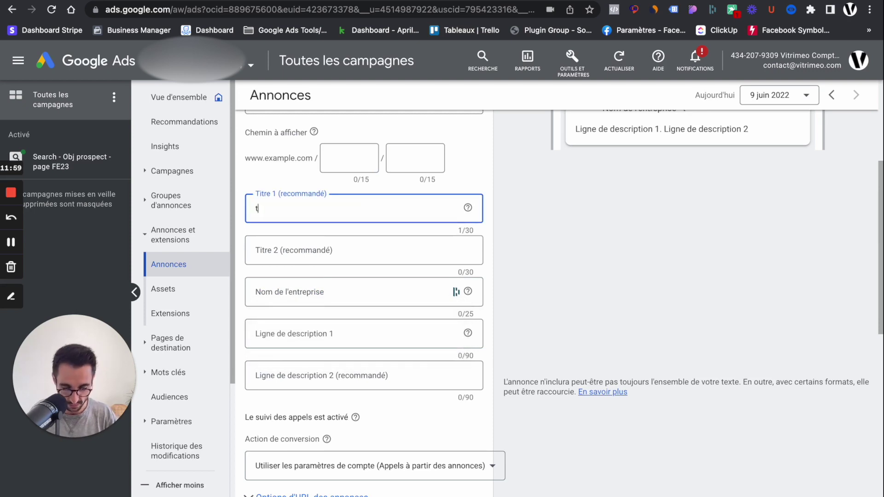
text(est)
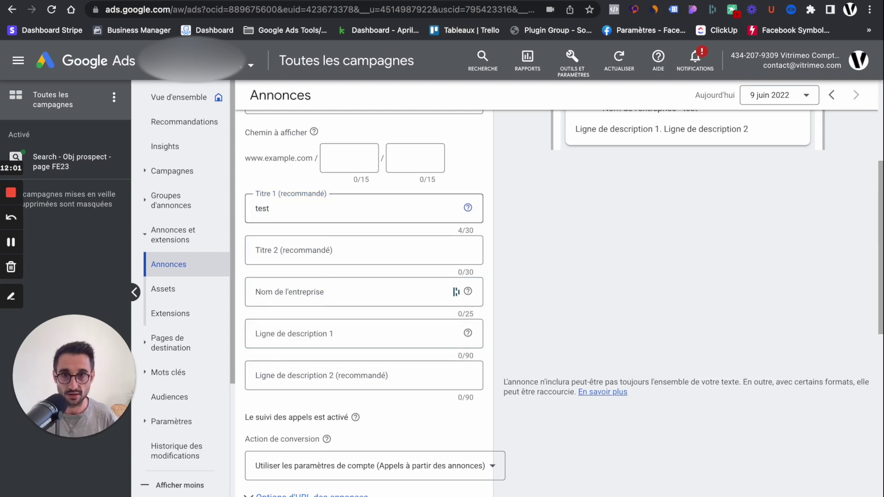
Enter 'Test' as the second headline and Vitrimeo as the business name.
click(287, 251)
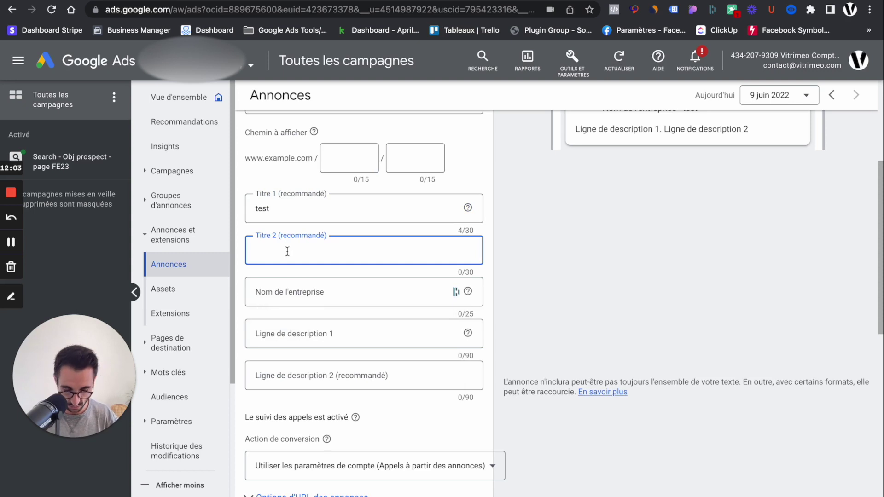
text(Test)
click(305, 289)
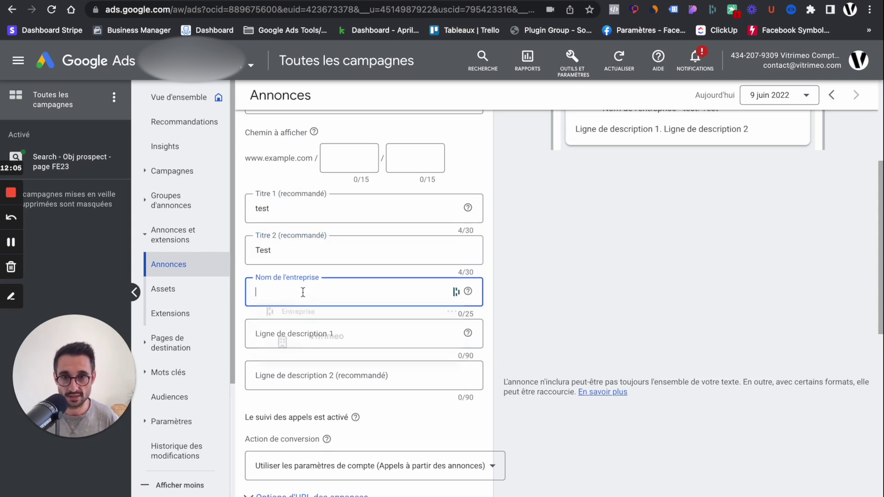
text(Vitrimeo)
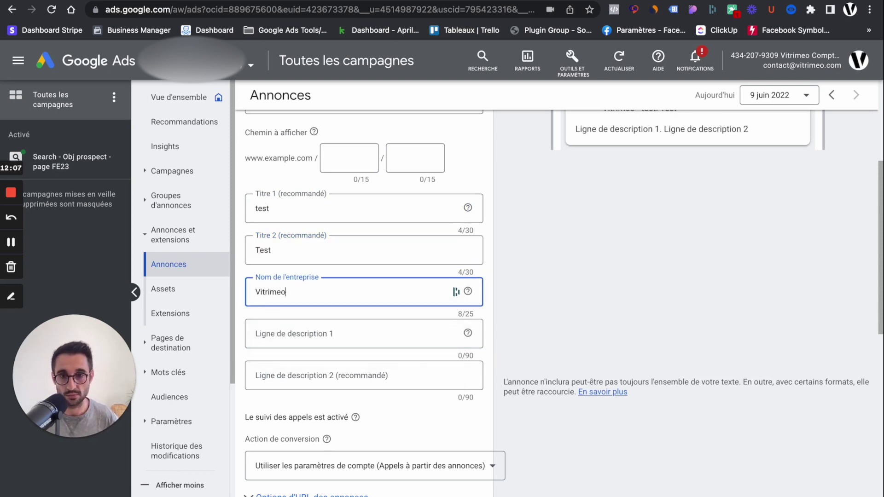
Fill the descriptions: 'on teste une pub d'appel uniquement' and 'et voici le résultat'.
click(318, 332)
text(on)
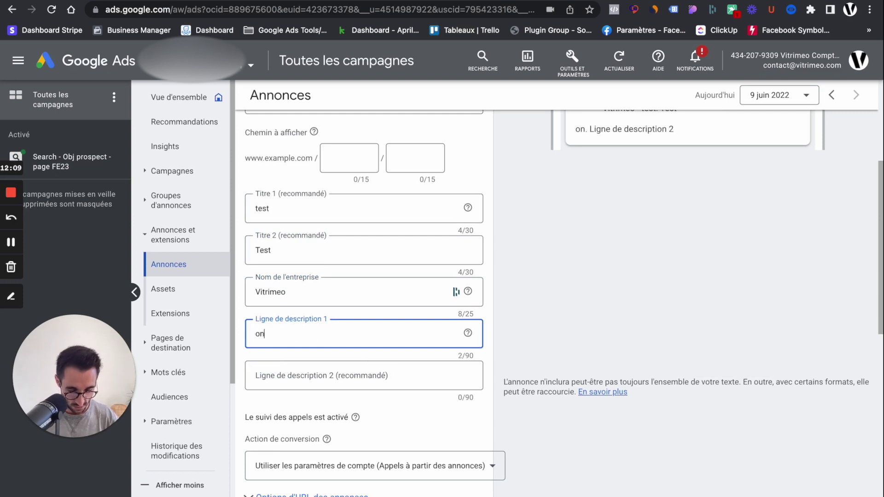
text( teste une )
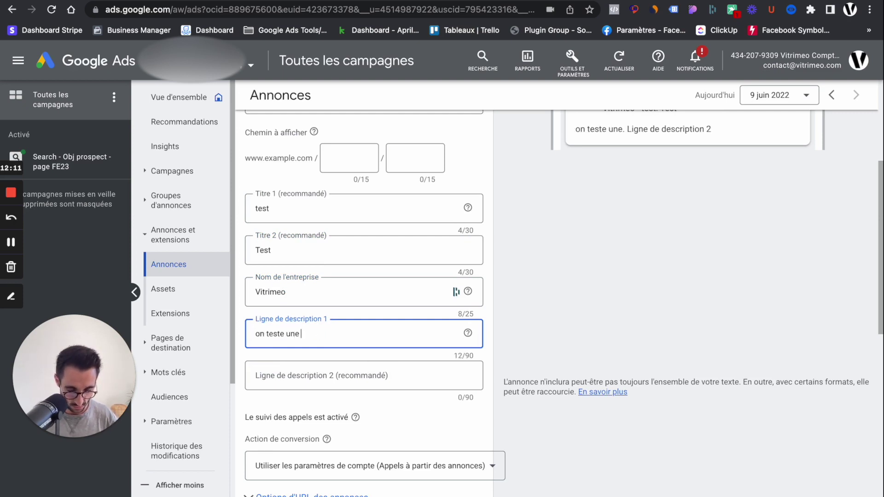
text(pub d'appe)
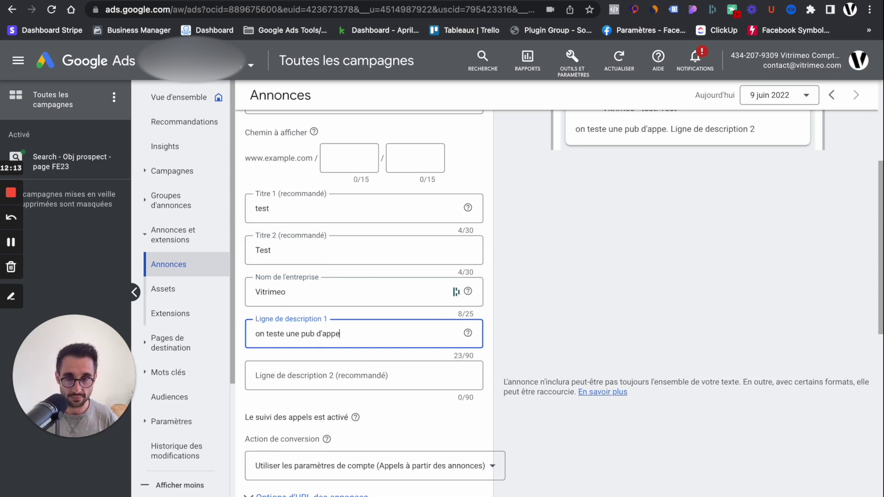
text(l uniquement)
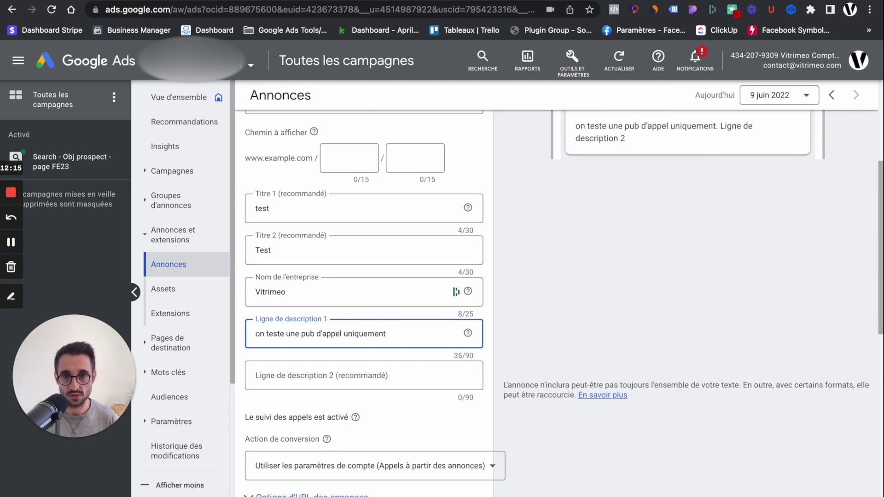
triple_click(328, 335)
click(312, 376)
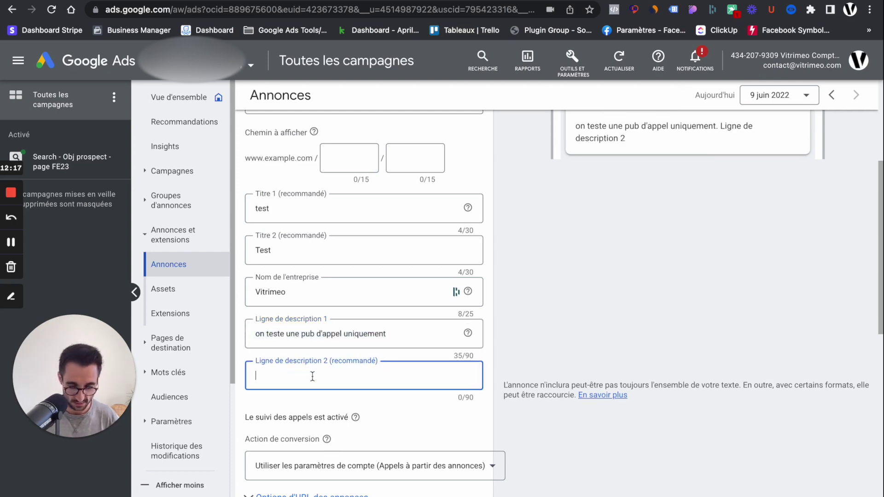
text(et voici le résultat)
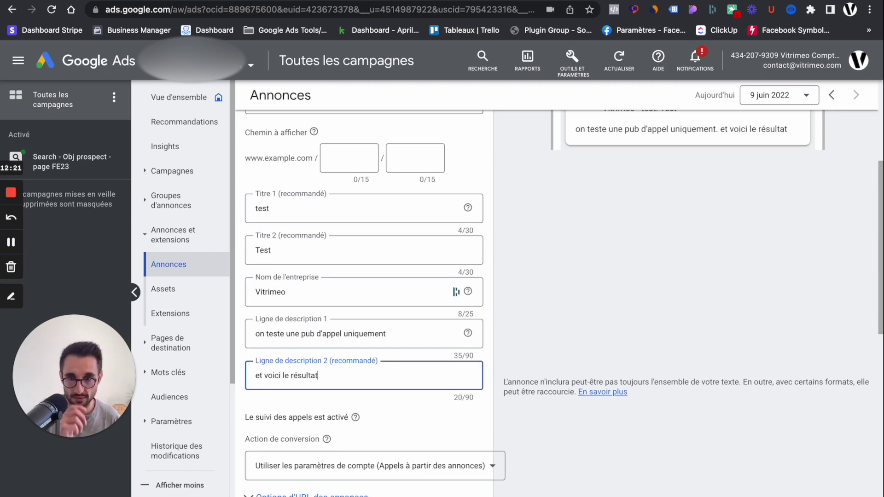
click(379, 411)
scroll(379, 411, down, 2)
scroll(379, 411, up, 5)
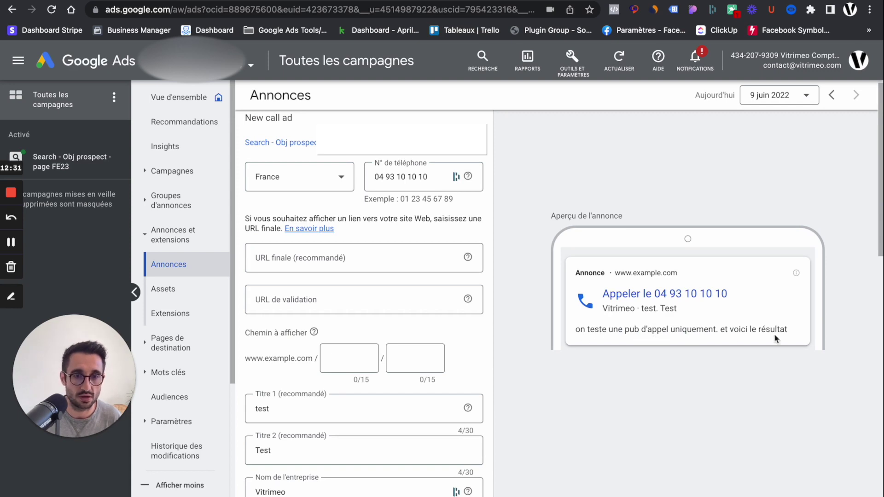
Choose 'Calls depuis extension d'appel, de lieu et d'annonces (Appel uniquement)' as the conversion action.
scroll(322, 299, down, 10)
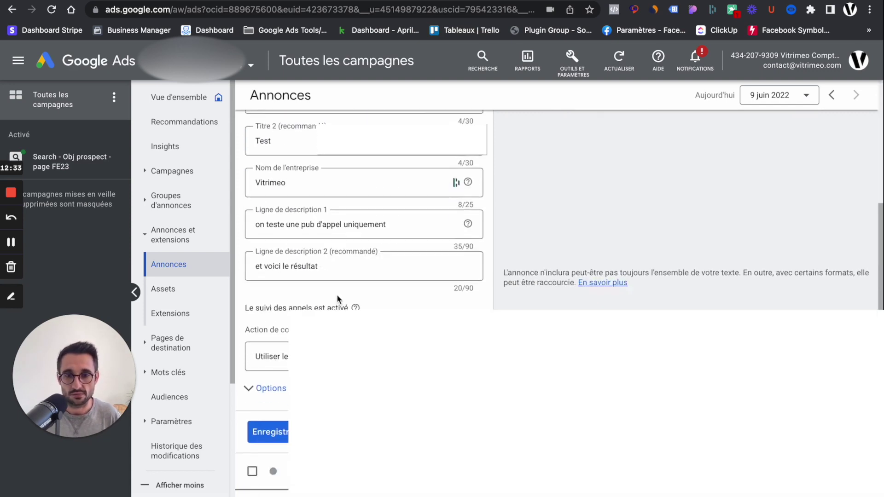
click(491, 172)
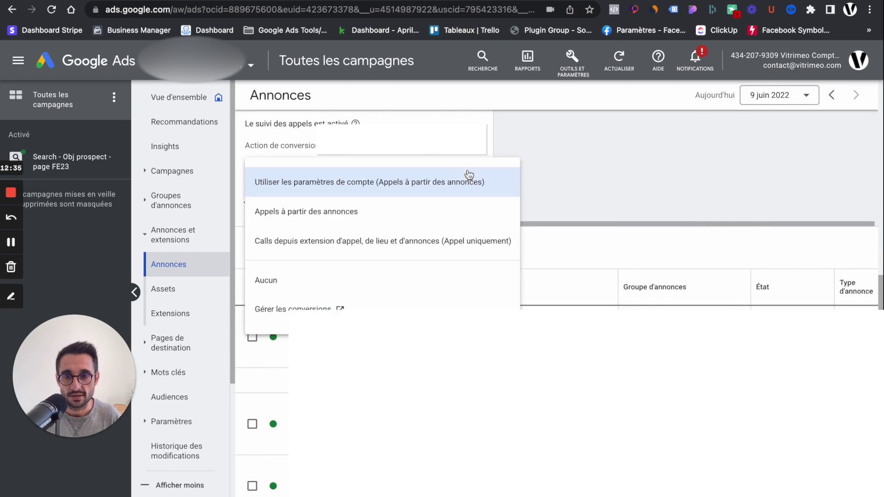
click(320, 242)
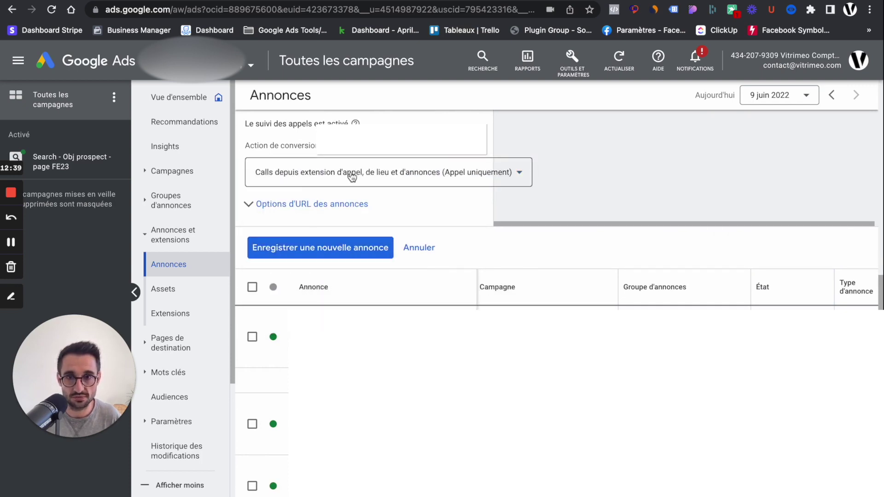
click(253, 203)
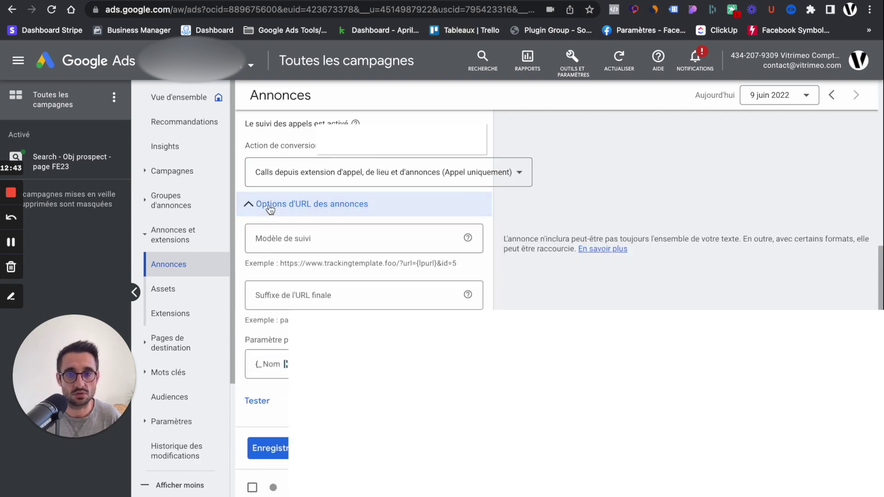
click(279, 205)
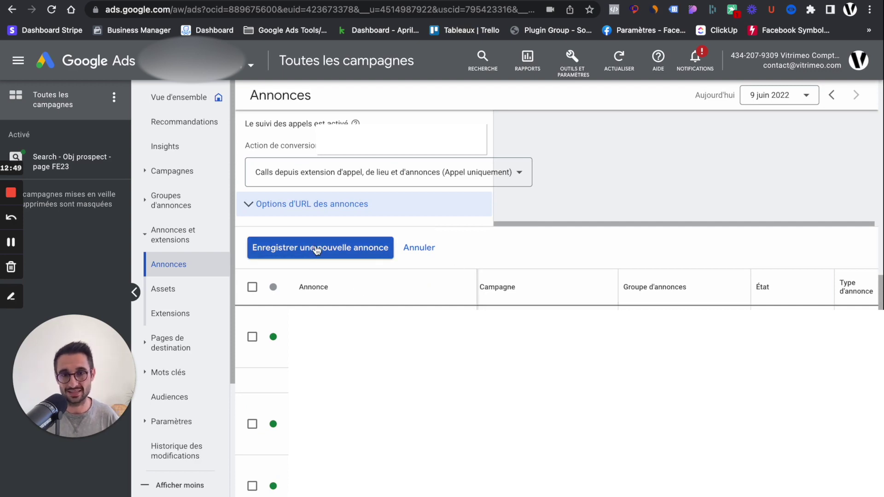
scroll(507, 221, up, 6)
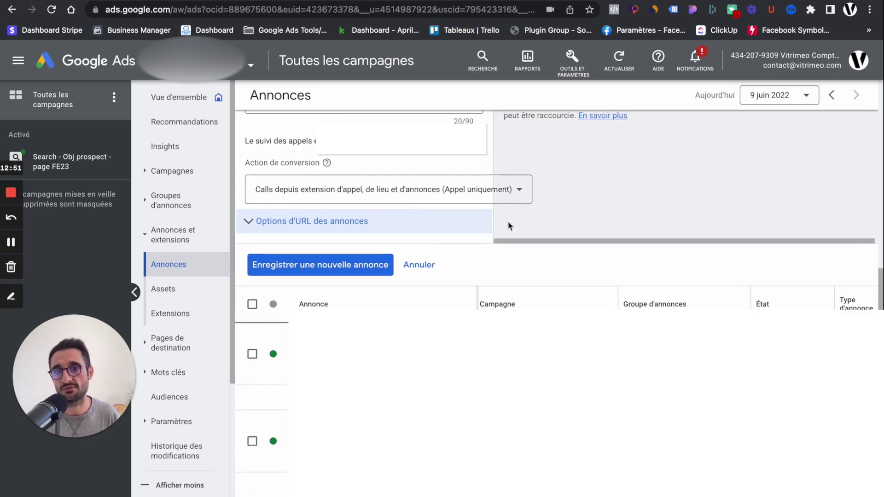
scroll(508, 220, down, 3)
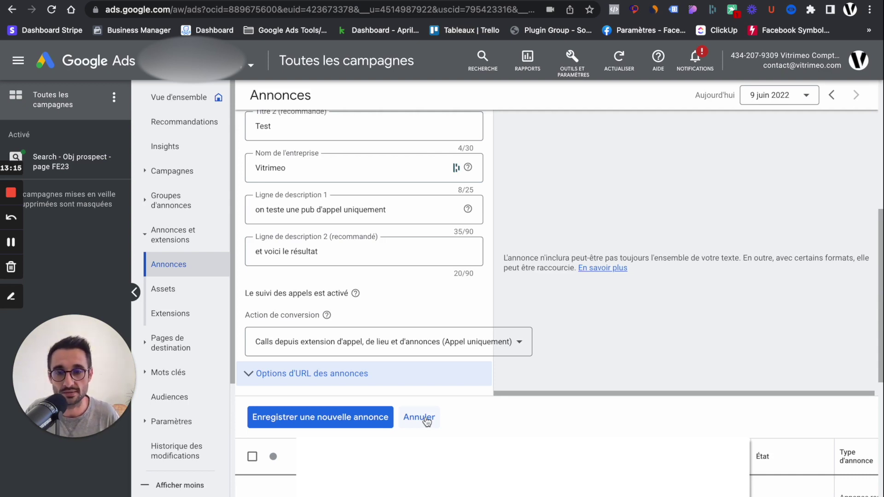
Cancel the call ad and start a new conversion action from Outils et paramètres > Conversions.
click(426, 420)
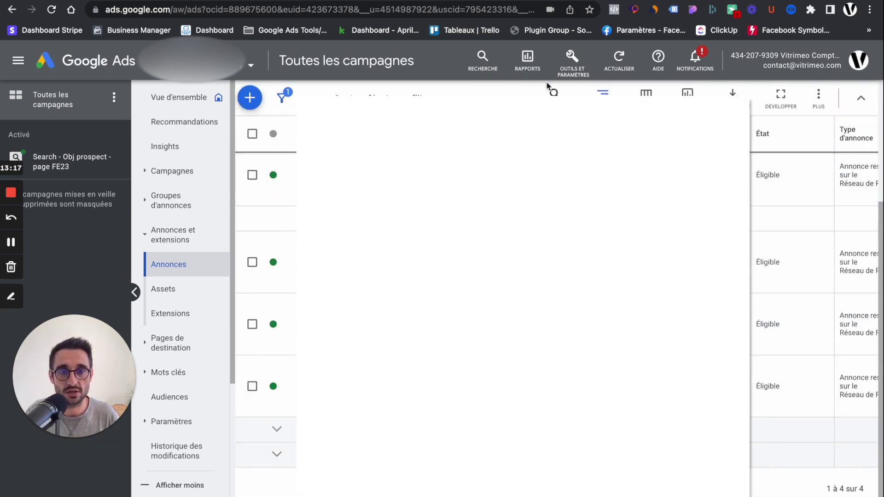
click(572, 60)
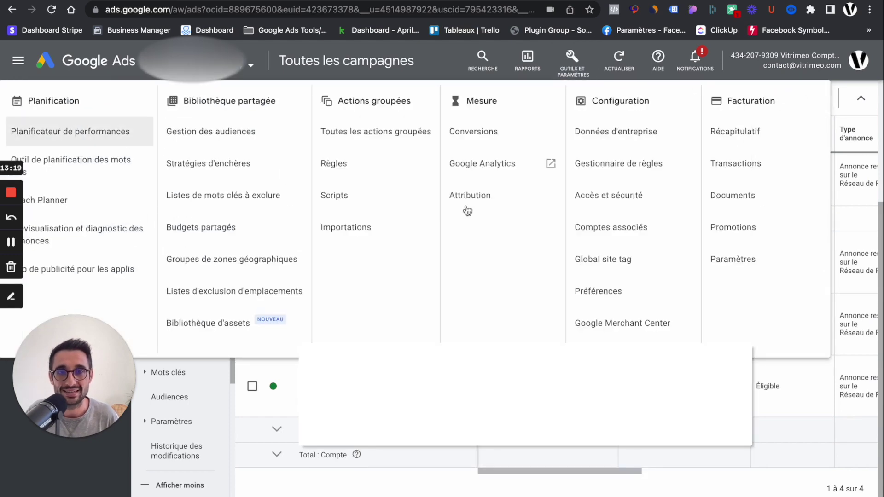
click(471, 132)
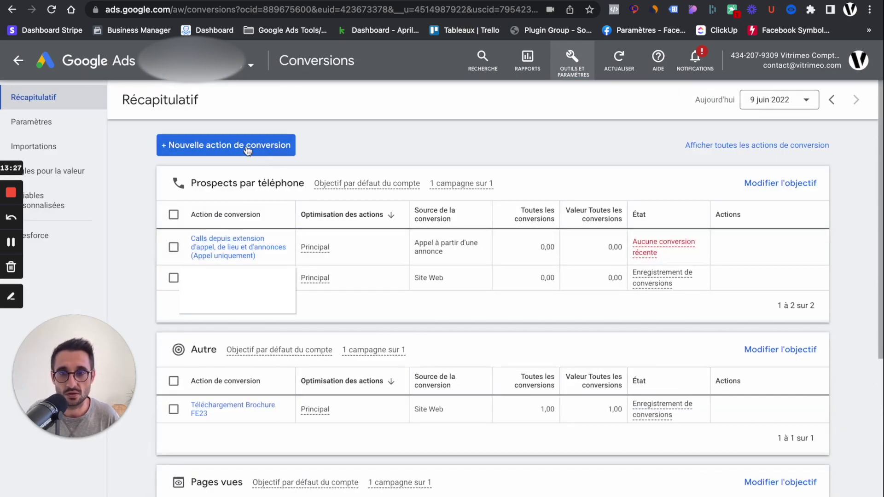
click(246, 146)
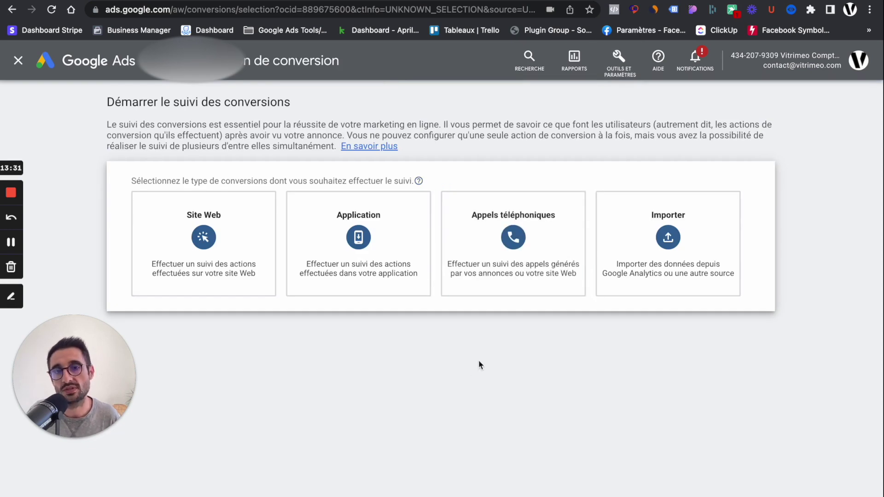
mouse_move(532, 241)
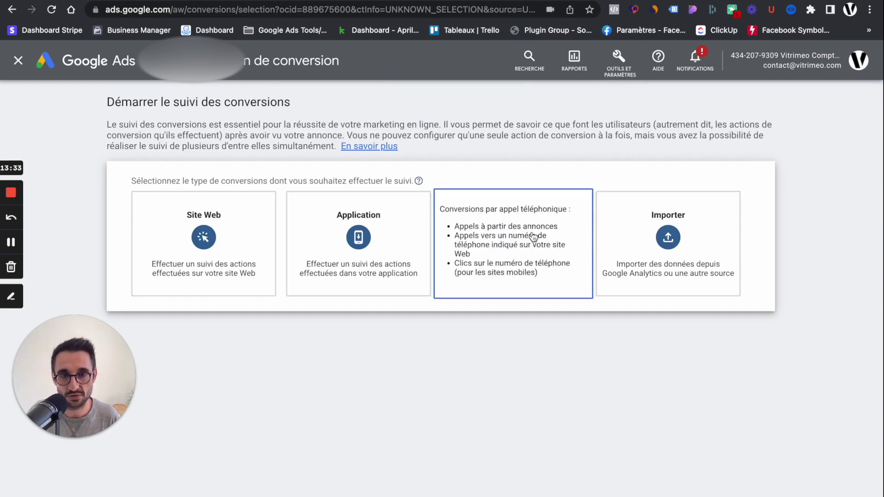
Pick Appels téléphoniques, tracking calls from call extensions or call-only ads, and continue.
click(533, 237)
scroll(470, 327, down, 1)
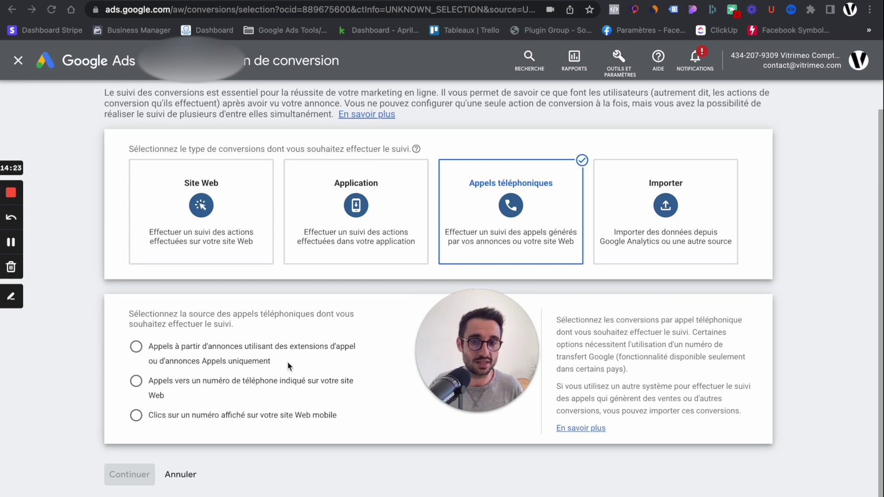
click(136, 347)
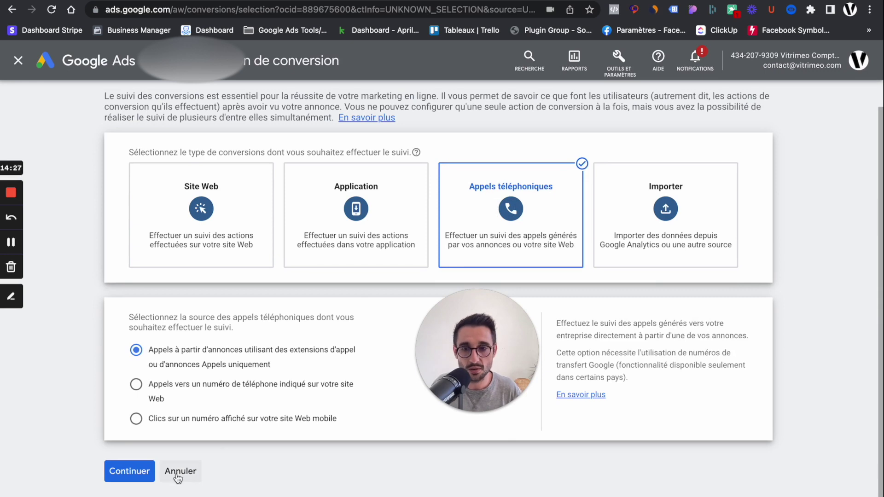
click(128, 472)
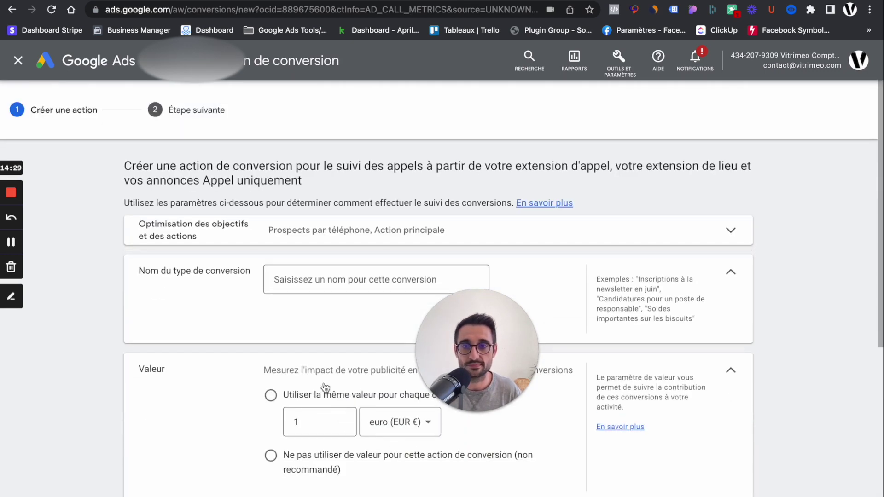
Name the conversion 'test Appel', choose 'Ne pas utiliser de valeur', and expand Durée de l'appel.
scroll(197, 305, down, 3)
scroll(197, 307, up, 2)
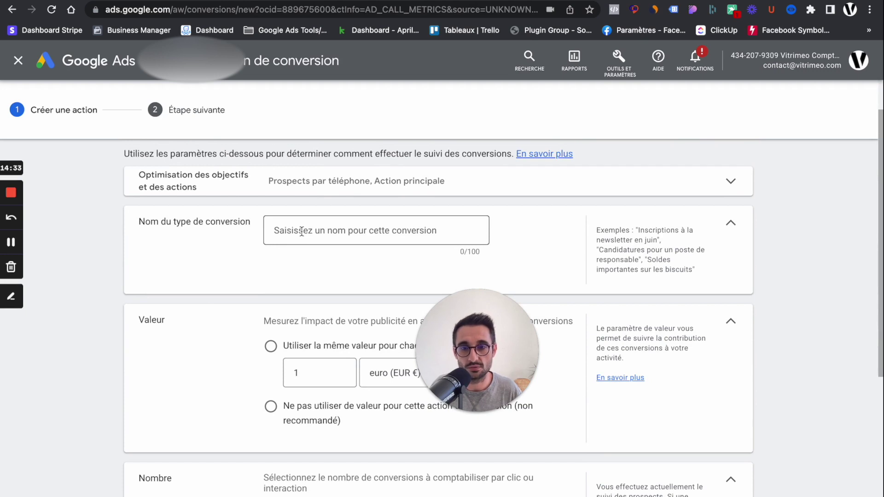
text(test Appel)
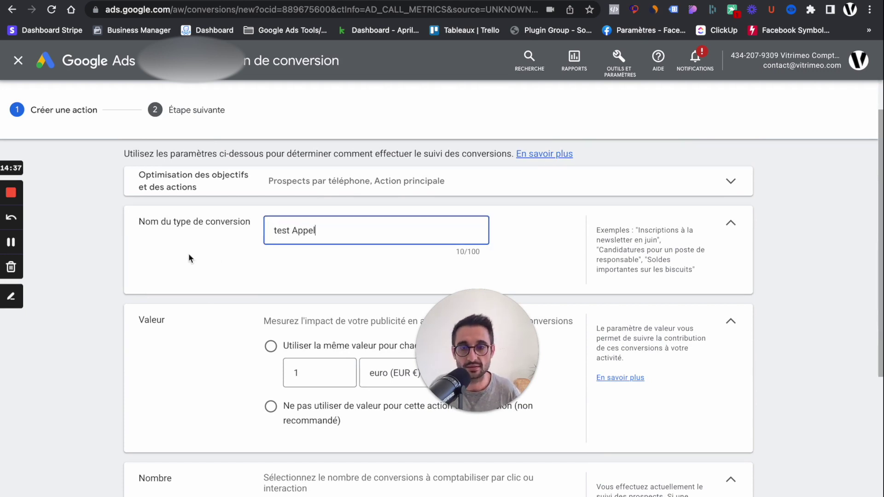
scroll(188, 253, down, 5)
scroll(187, 254, up, 2)
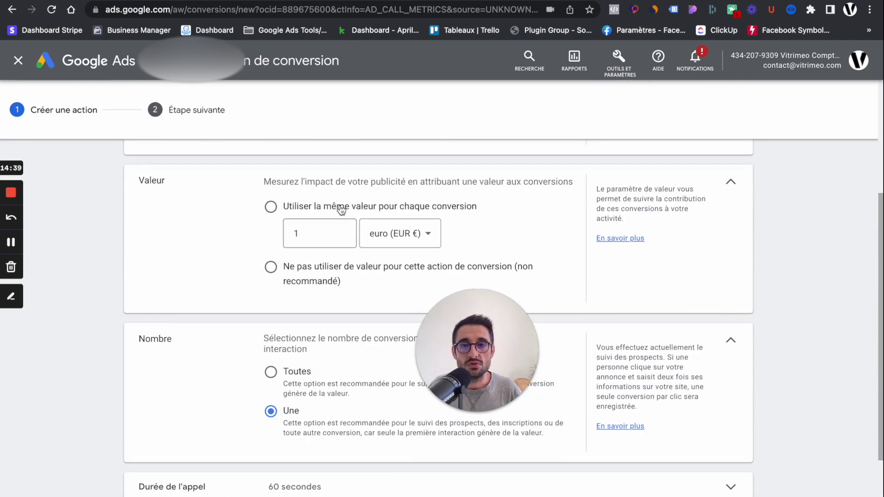
click(273, 272)
scroll(312, 251, down, 3)
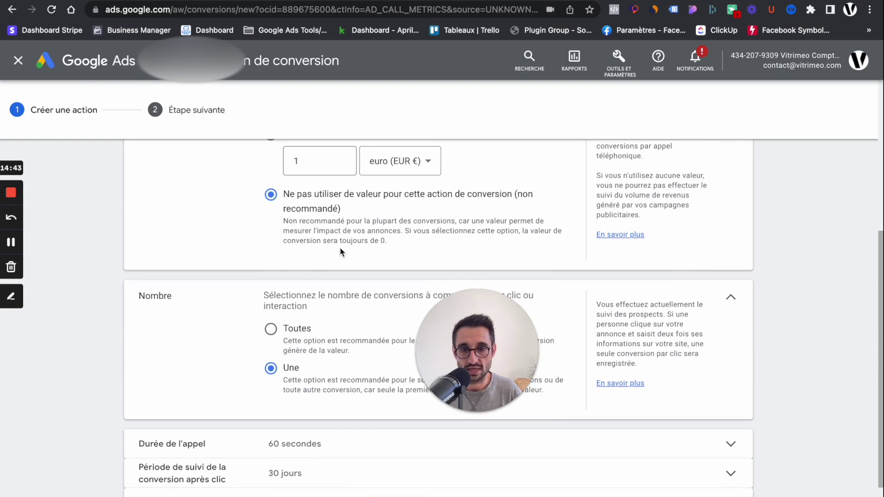
scroll(340, 251, down, 3)
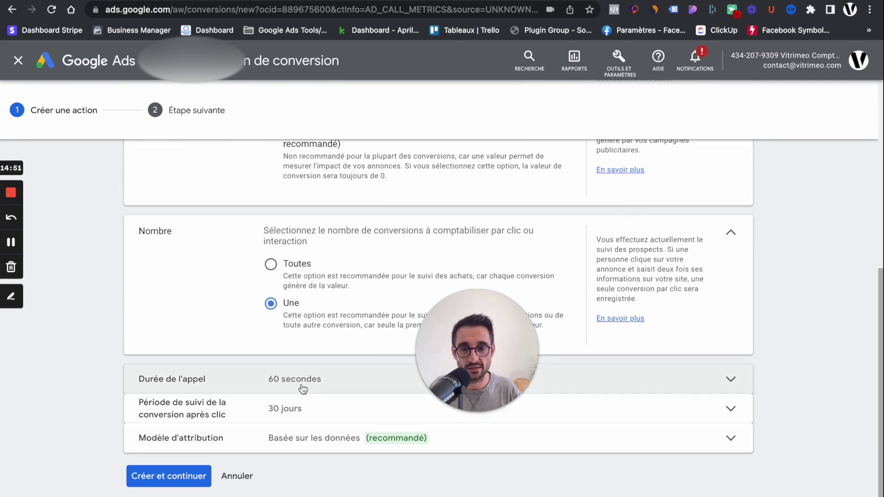
click(328, 380)
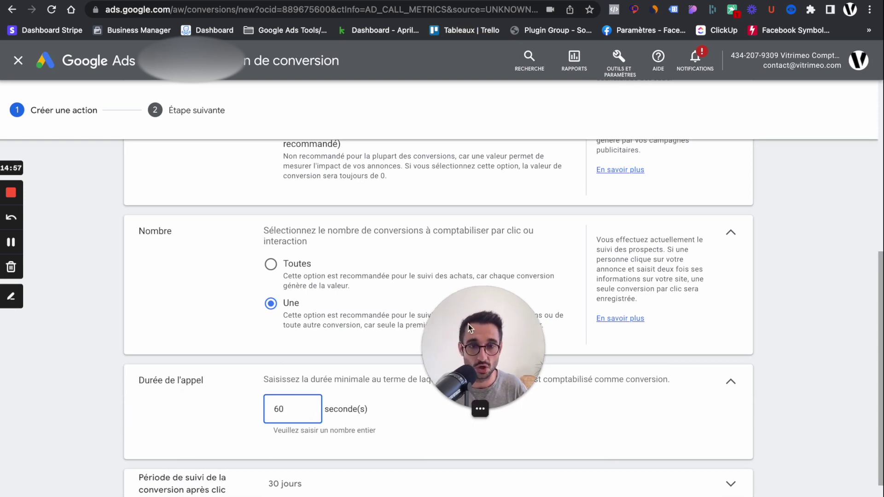
Change the minimum call duration from 60 to 5 seconds.
drag(468, 324, 551, 217)
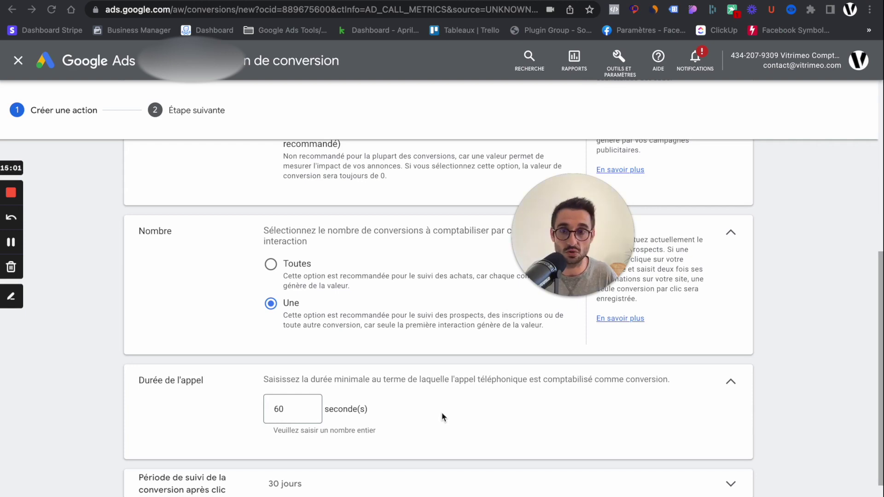
click(289, 410)
double_click(289, 410)
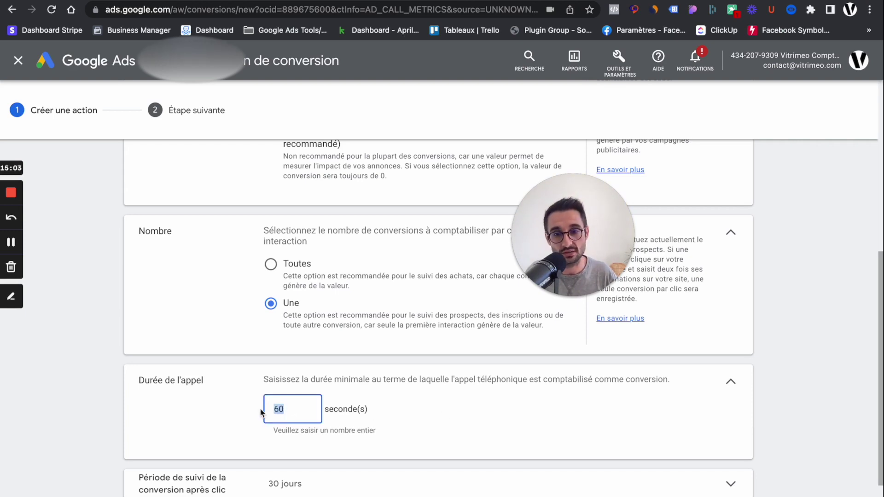
text(5)
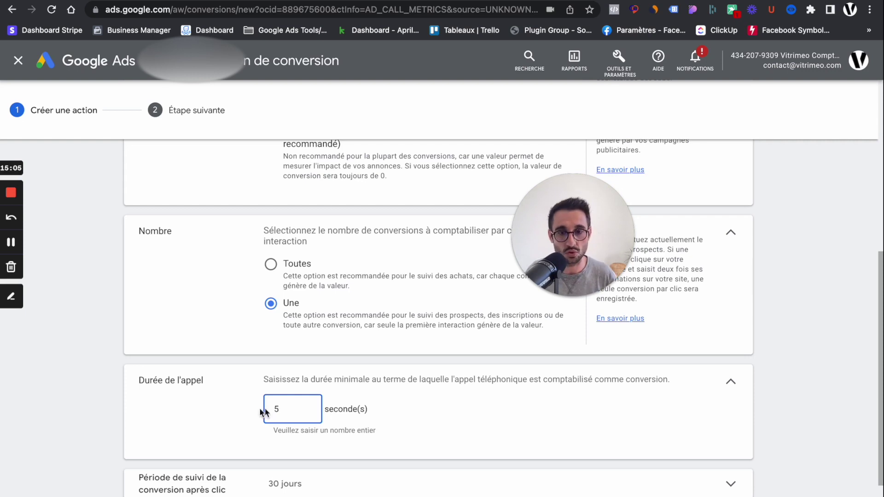
click(570, 400)
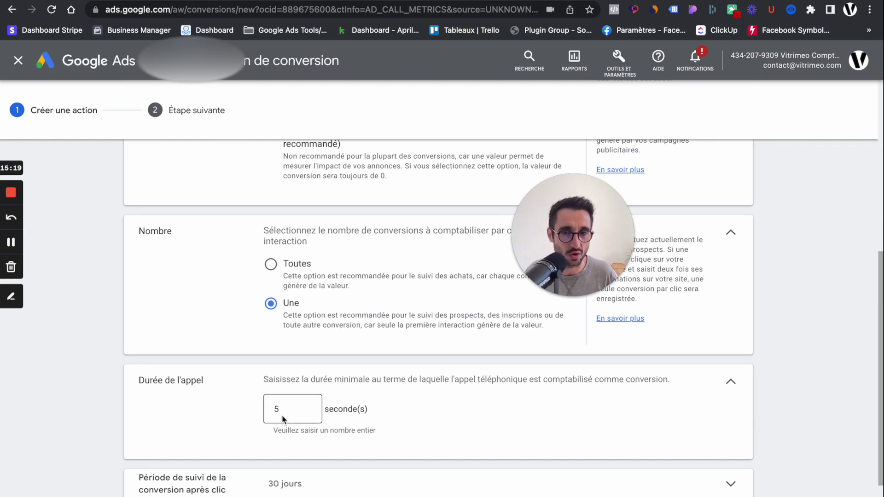
Check the attribution model list and keep 'Basée sur les données'.
scroll(283, 409, down, 1)
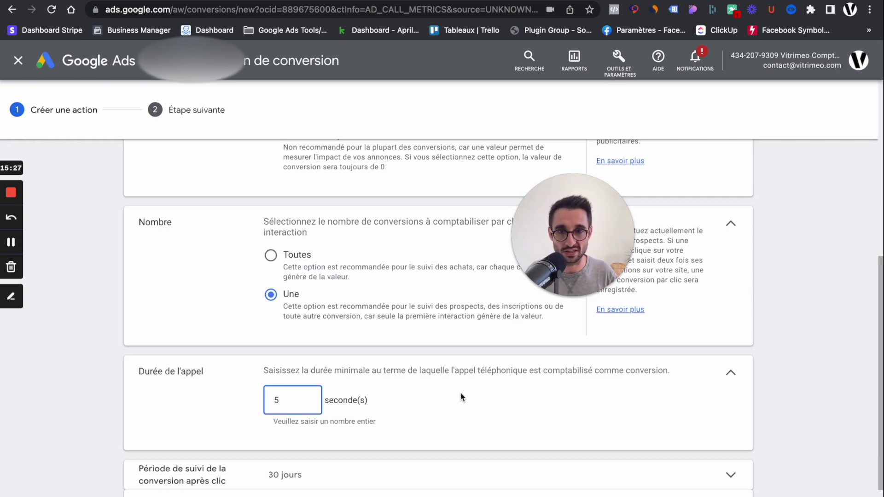
scroll(467, 361, down, 3)
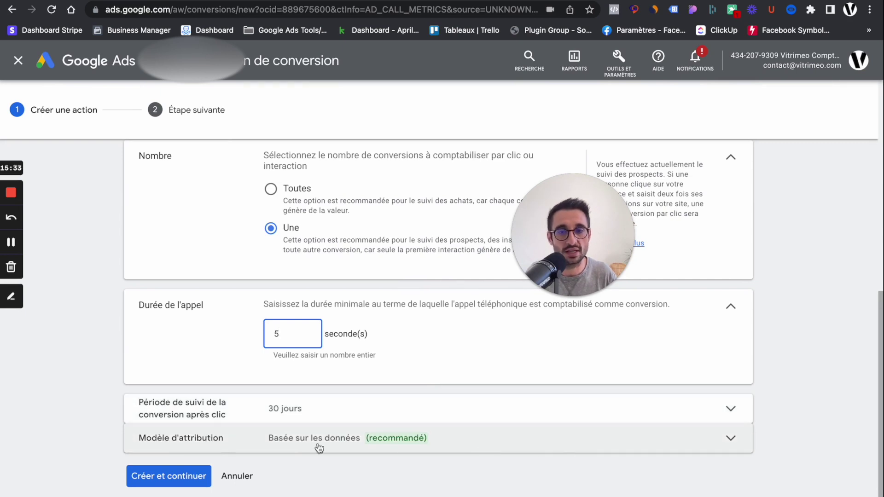
click(501, 444)
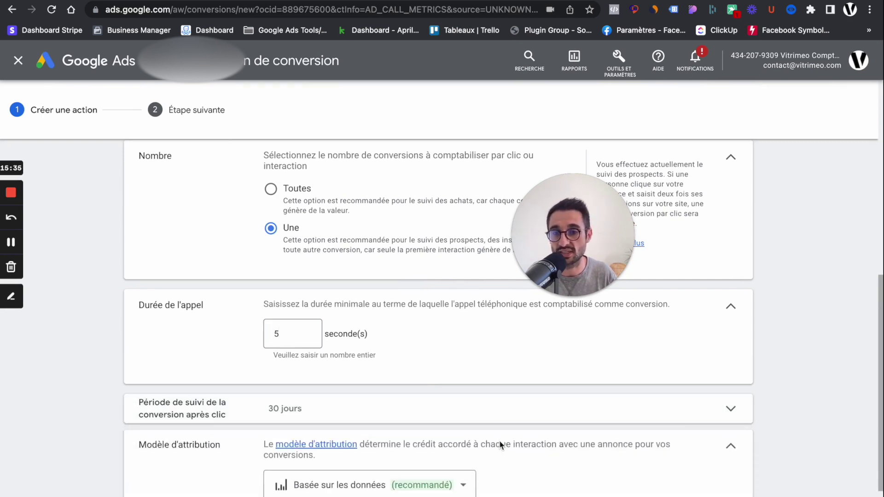
scroll(531, 405, down, 3)
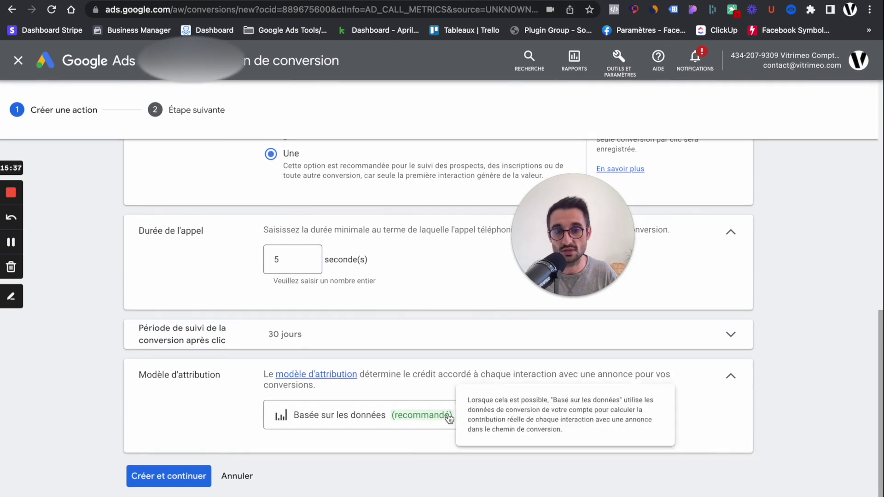
click(449, 418)
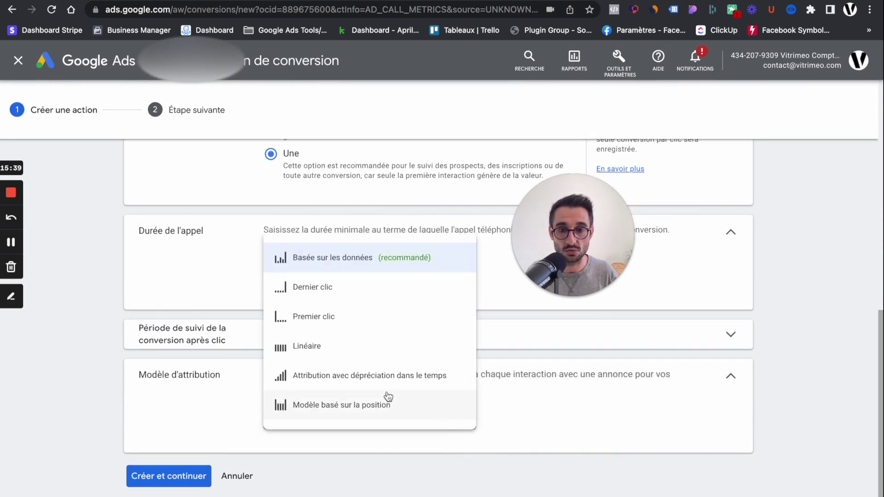
mouse_move(336, 296)
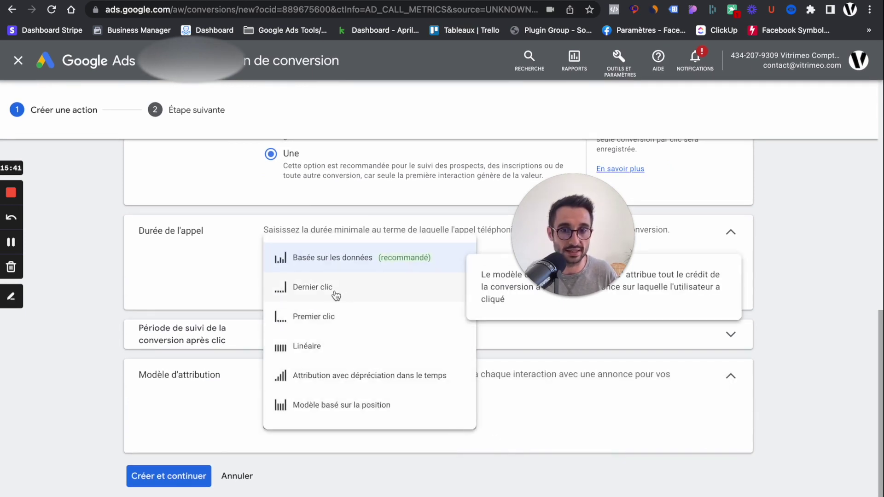
mouse_move(370, 412)
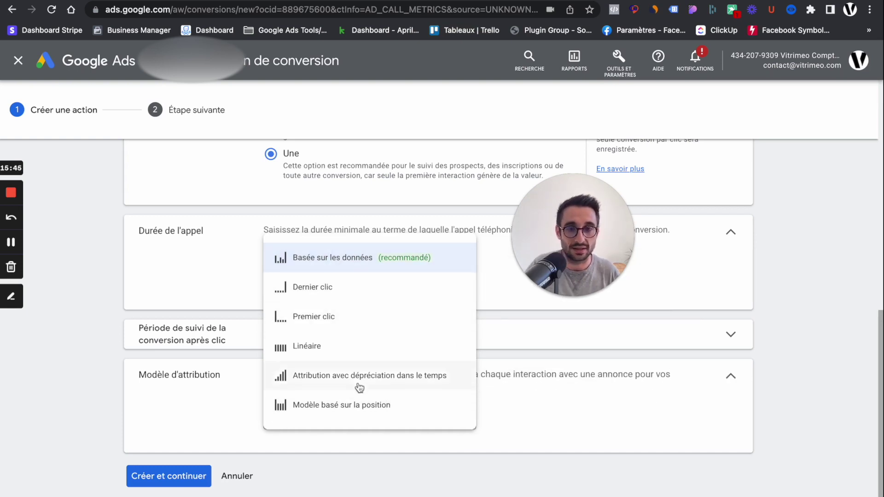
click(544, 411)
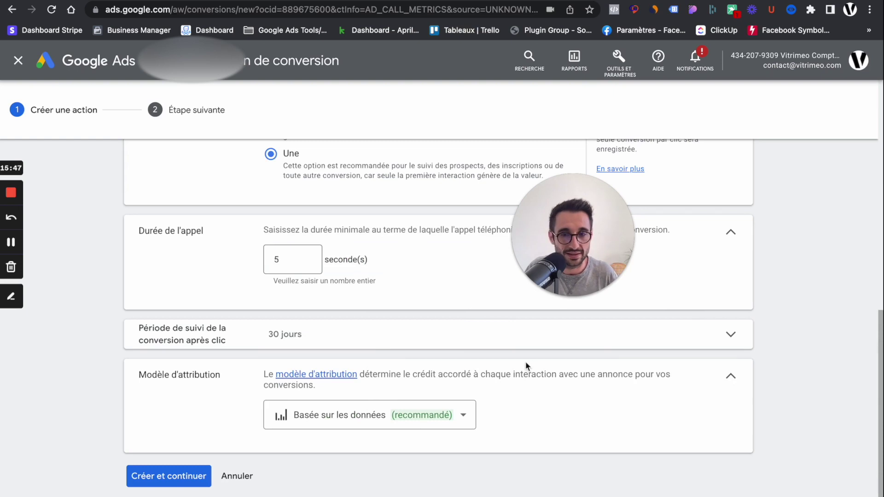
Create the 'test Appel' conversion action with Créer et continuer.
click(198, 482)
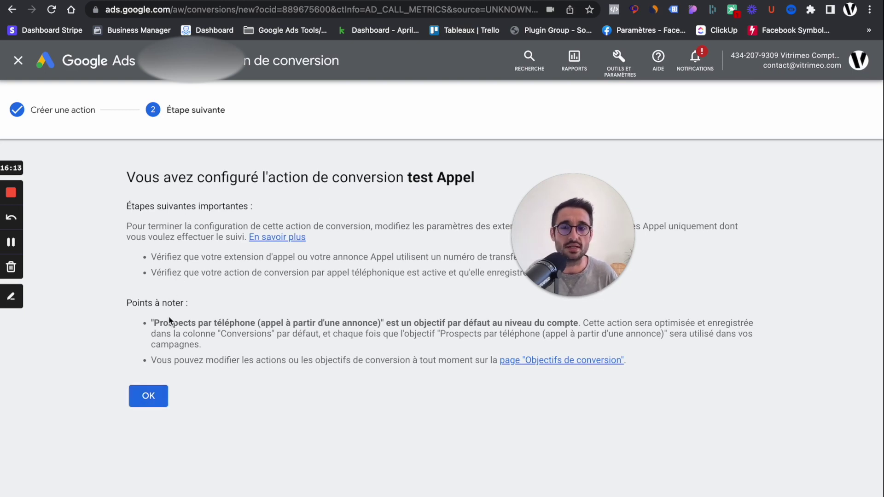
Delete the 'test Appel' conversion action and return to the all-campaigns ads list.
click(148, 401)
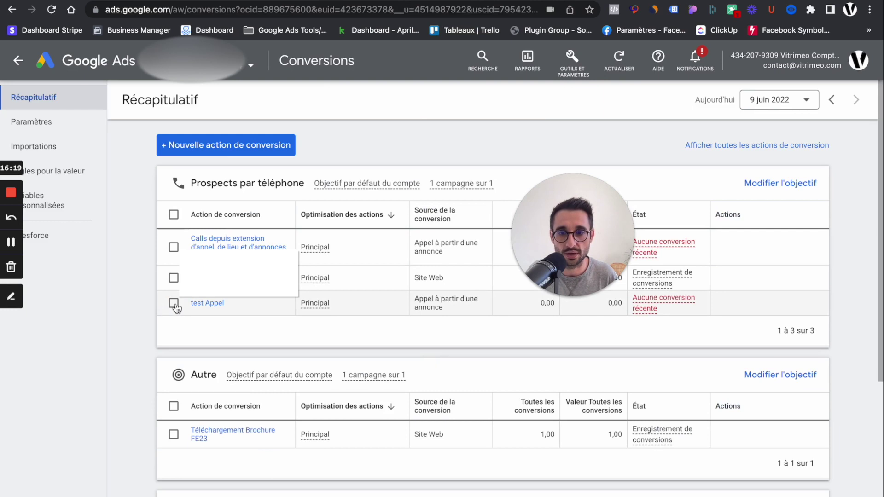
click(173, 303)
click(295, 183)
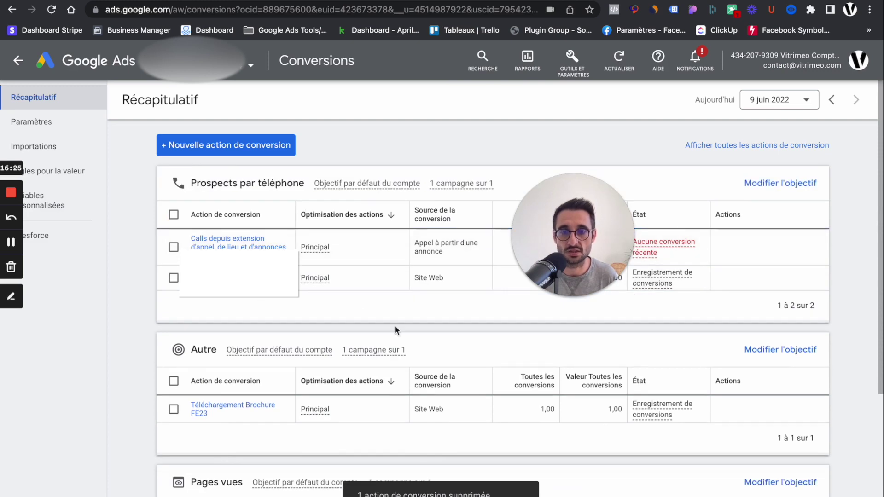
drag(540, 248, 531, 280)
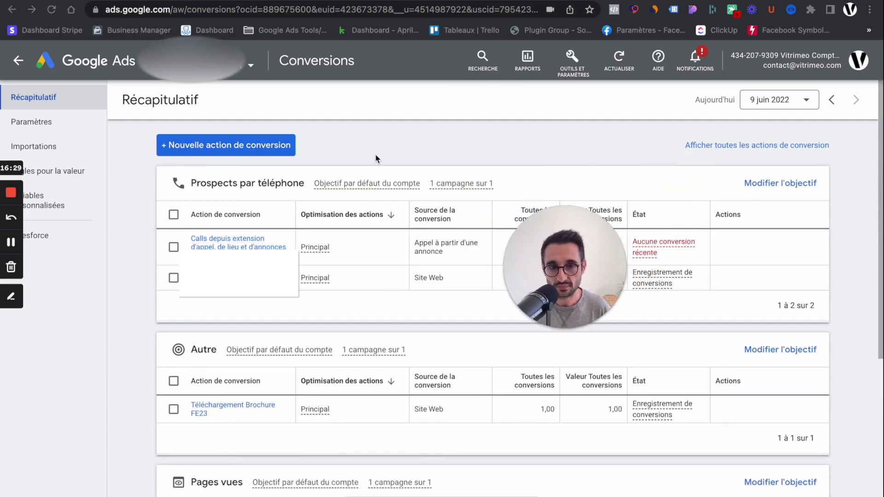
click(19, 63)
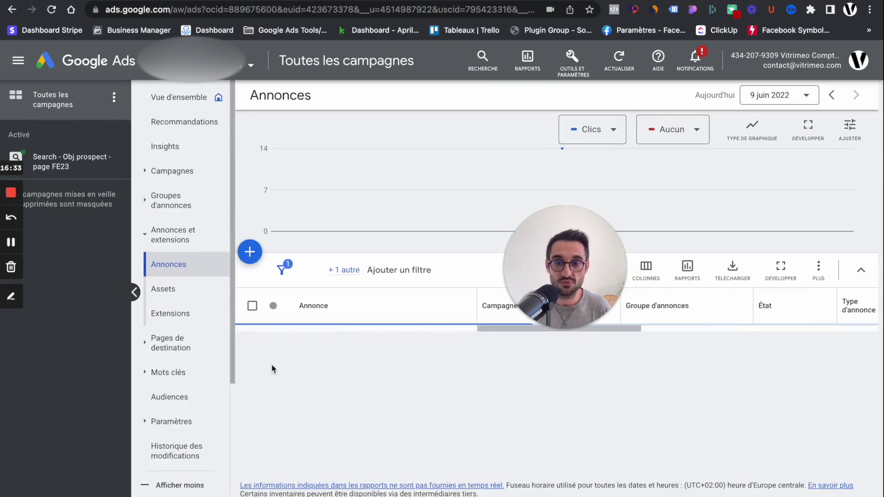
drag(575, 332, 518, 340)
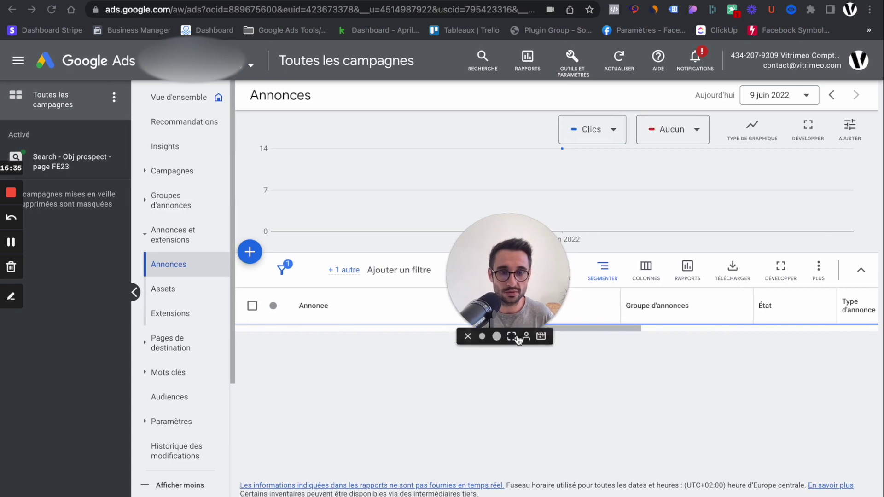
click(496, 337)
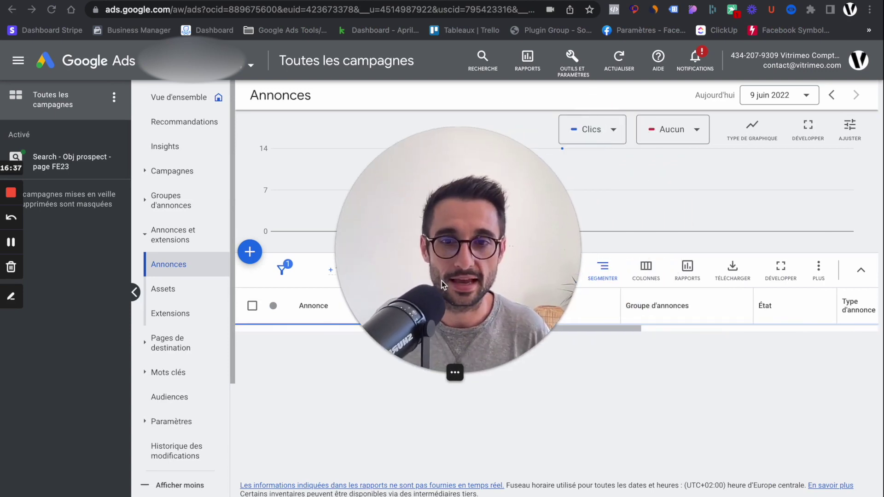